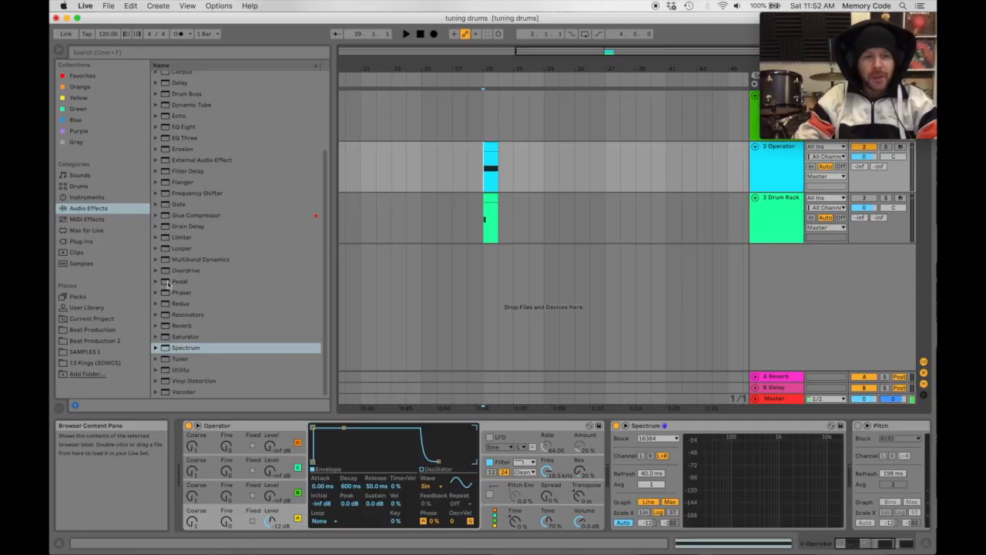
Step: Find the Spectrum device among the audio effects and look through its presets
{"action": "left_click", "coordinate": [86, 210]}
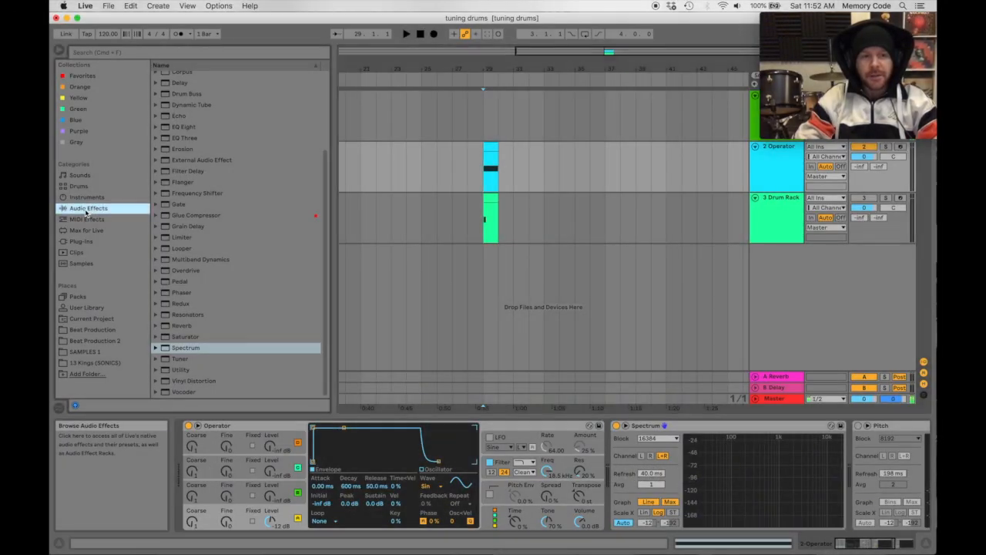
{"action": "left_click", "coordinate": [185, 349]}
{"action": "left_click", "coordinate": [155, 348]}
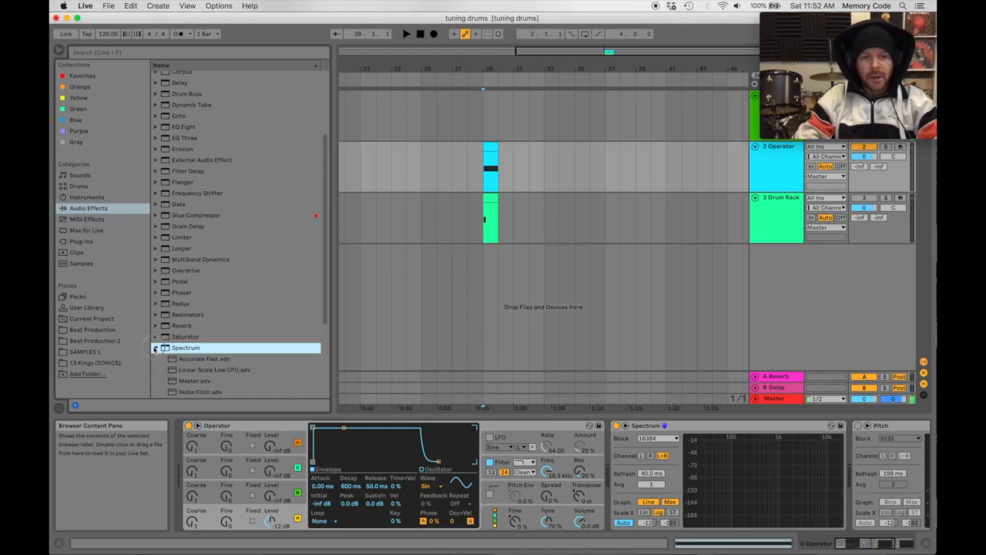
{"action": "scroll", "coordinate": [238, 321], "scroll_direction": "down", "scroll_amount": 3}
{"action": "scroll", "coordinate": [234, 317], "scroll_direction": "down", "scroll_amount": 2}
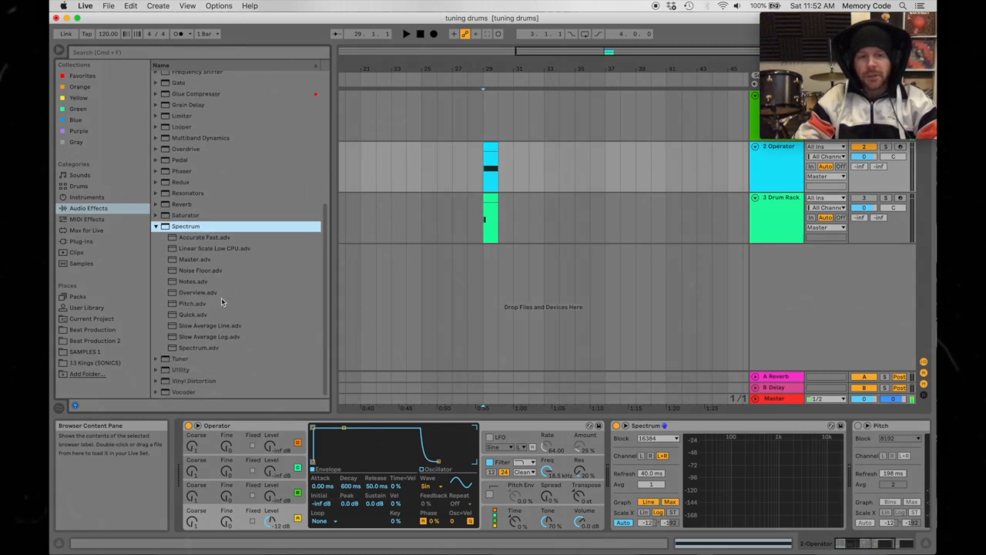
{"action": "left_click", "coordinate": [155, 226]}
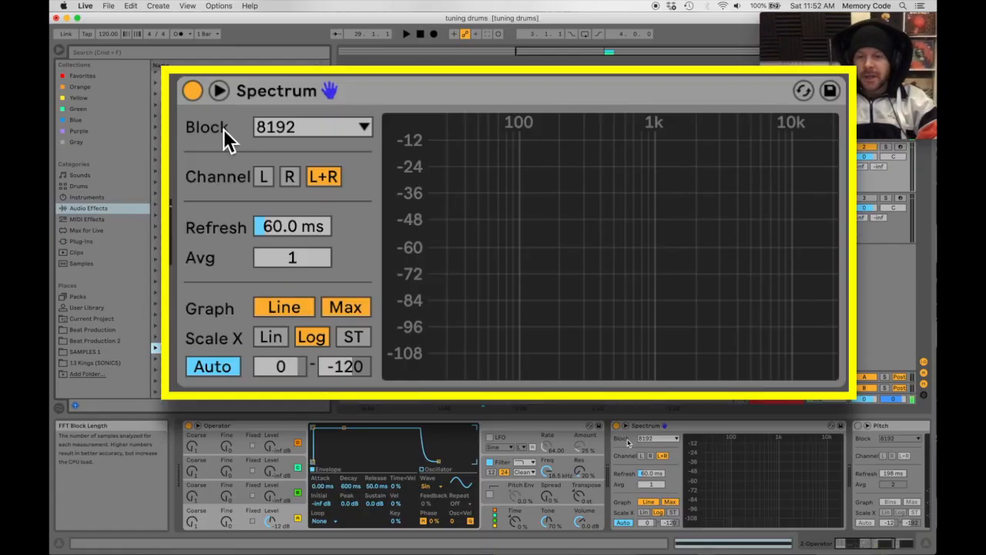
Step: Set the Spectrum device's block size to 16384 and its refresh time to 40 ms
{"action": "left_click", "coordinate": [340, 128]}
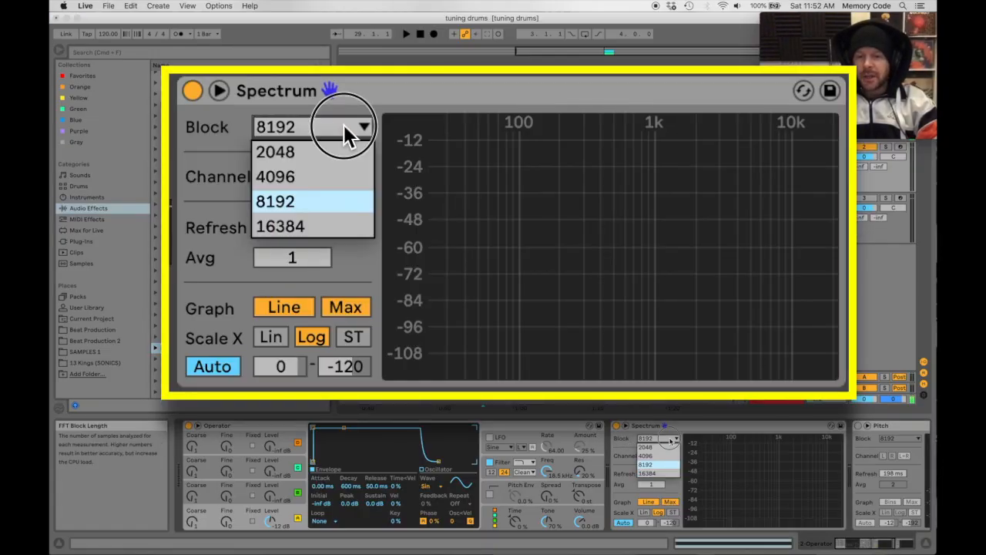
{"action": "left_click", "coordinate": [319, 222]}
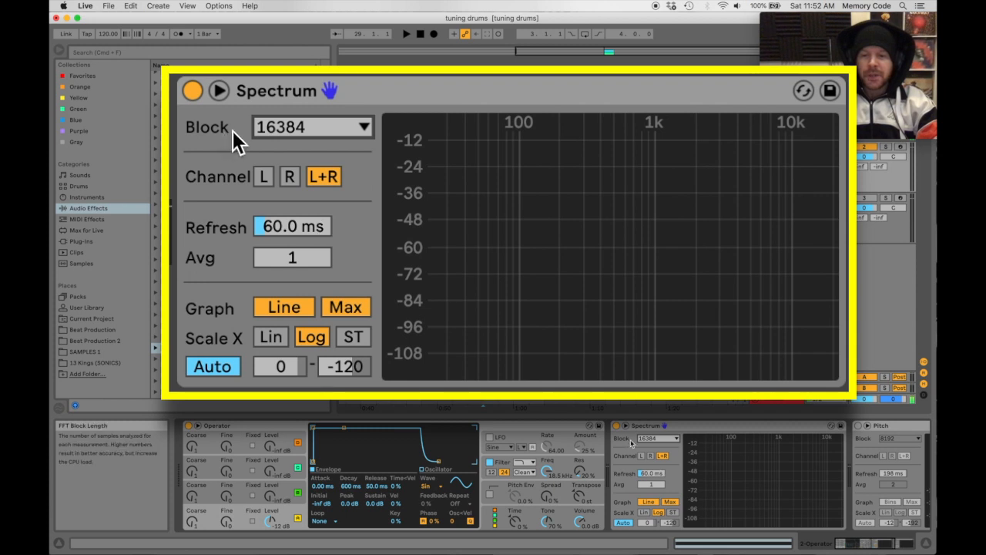
{"action": "mouse_move", "coordinate": [578, 204]}
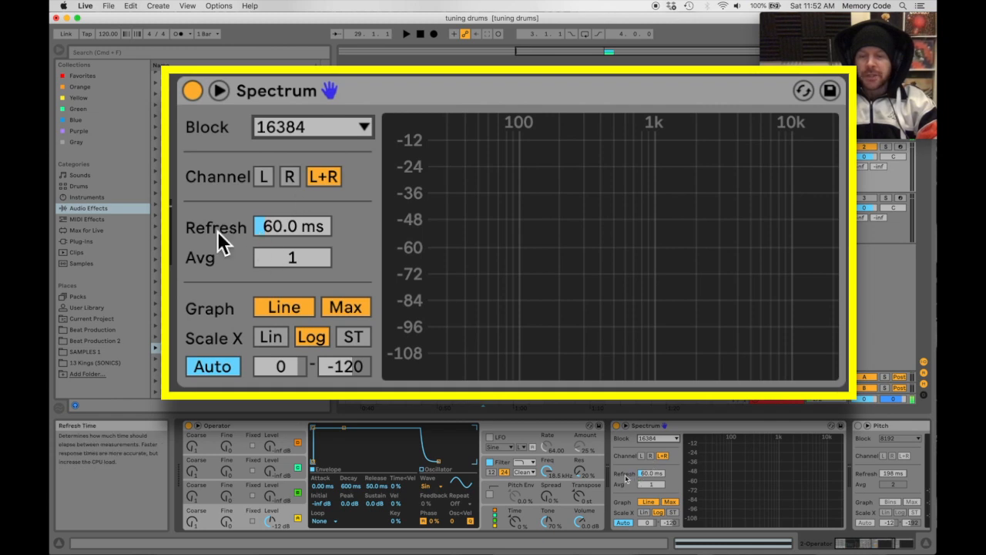
{"action": "left_click_drag", "start_coordinate": [267, 229], "coordinate": [267, 245]}
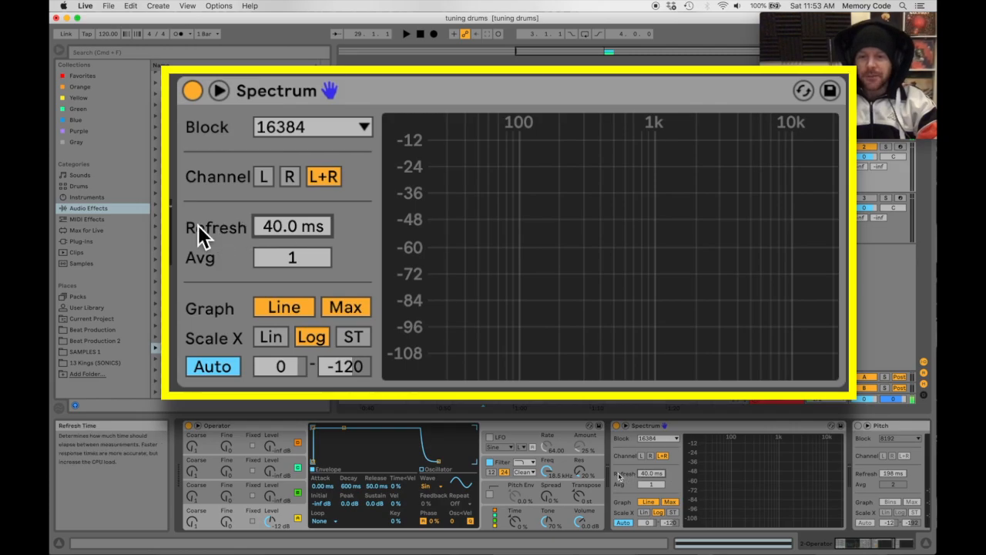
Step: Enlarge the Operator track's Spectrum display and start playback to view the synth note's frequencies
{"action": "mouse_move", "coordinate": [581, 221]}
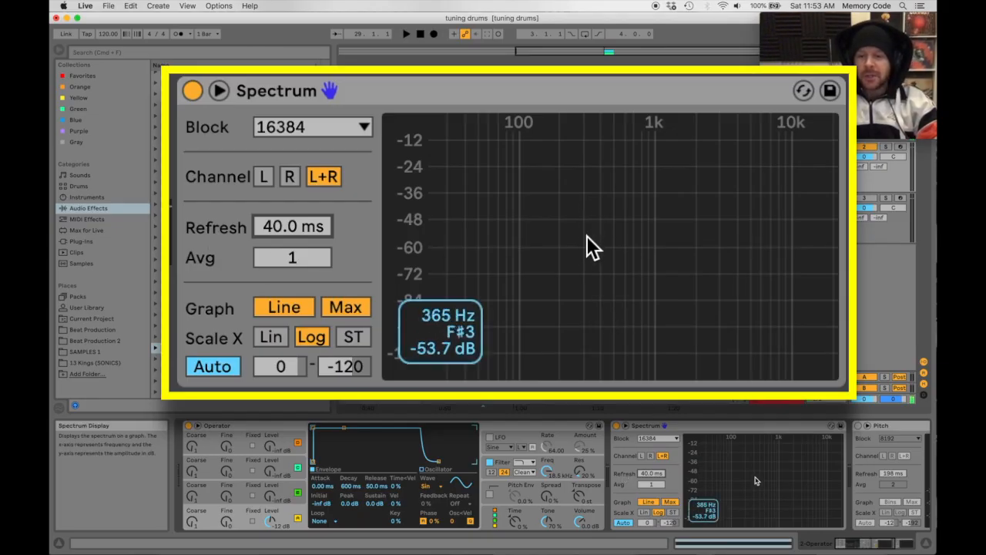
{"action": "left_click", "coordinate": [596, 225]}
{"action": "left_click", "coordinate": [758, 475]}
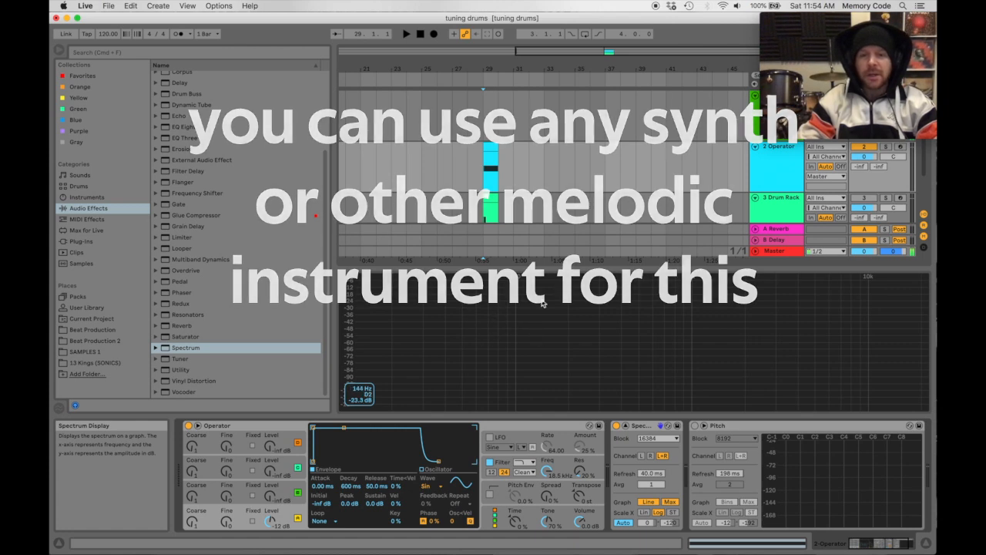
{"action": "key", "text": "space"}
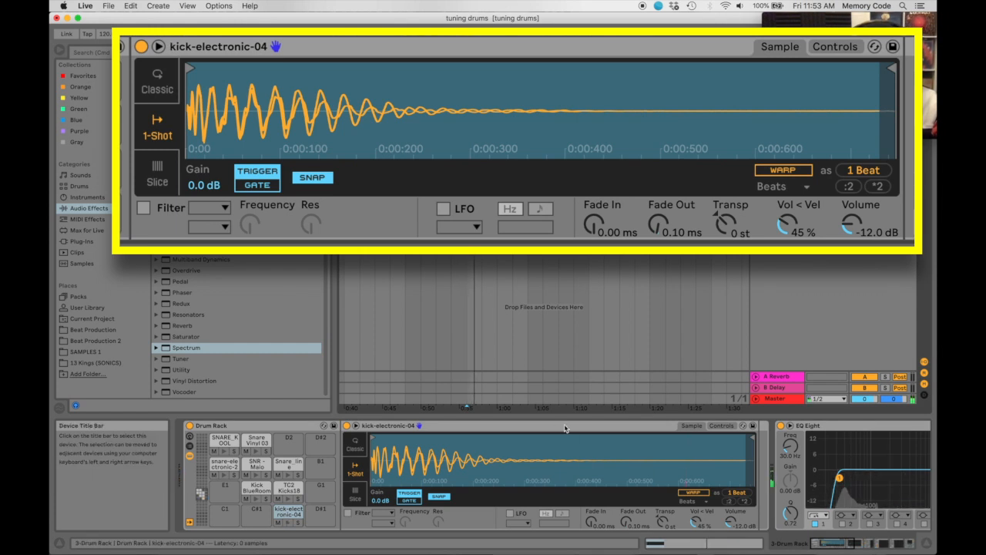
Step: Enlarge the Spectrum display in the Drum Rack chain and play kick-electronic-04 to examine its fundamental peak
{"action": "scroll", "coordinate": [809, 484], "scroll_direction": "right", "scroll_amount": 5}
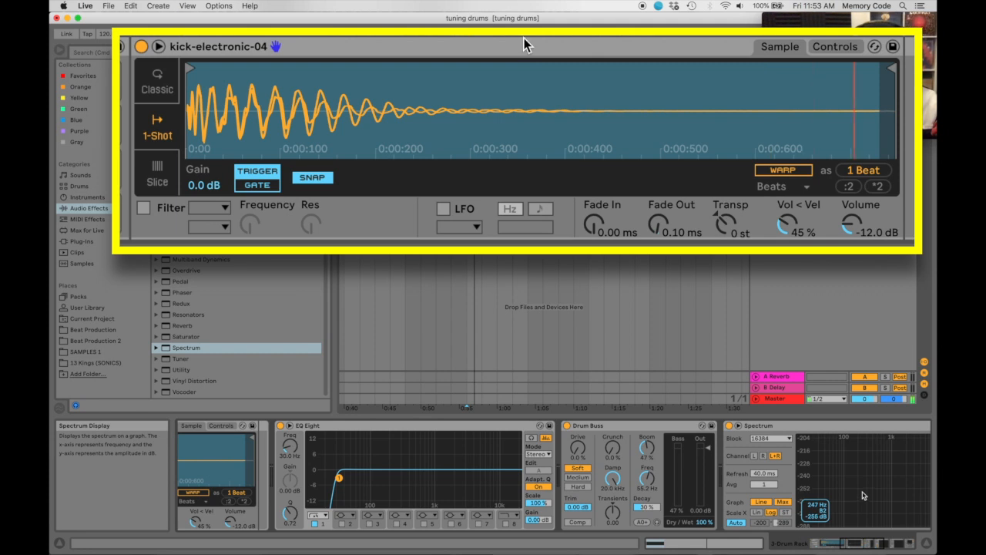
{"action": "left_click", "coordinate": [567, 426]}
{"action": "double_click", "coordinate": [859, 490]}
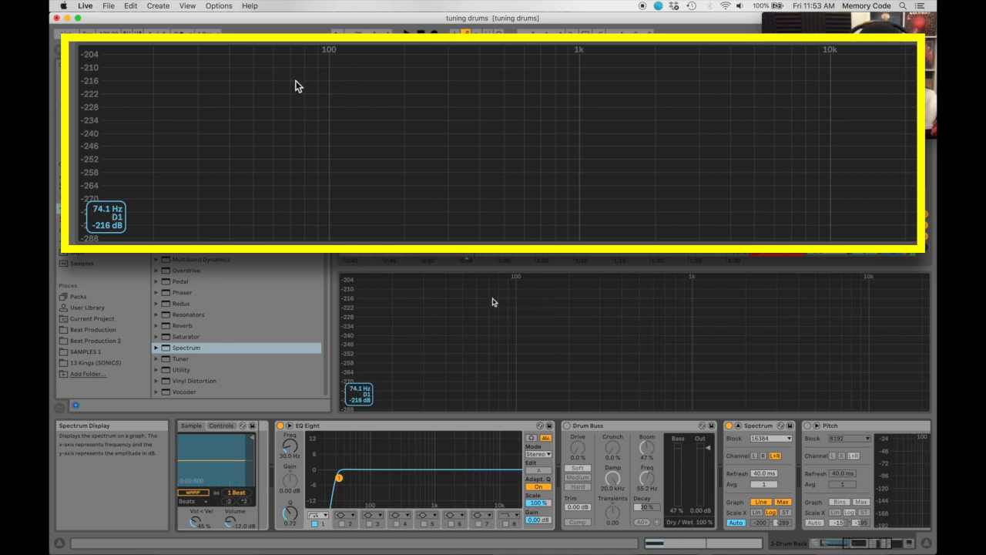
{"action": "key", "text": "space"}
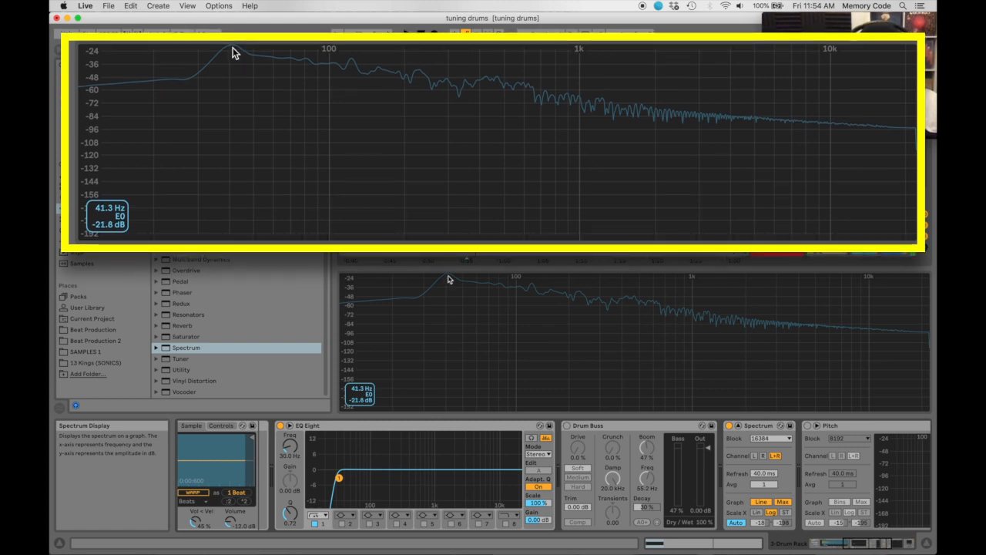
Step: Transpose the kick-electronic-04 sample by +3 semitones and play it to check the peak in the spectrum
{"action": "scroll", "coordinate": [447, 438], "scroll_direction": "left", "scroll_amount": 5}
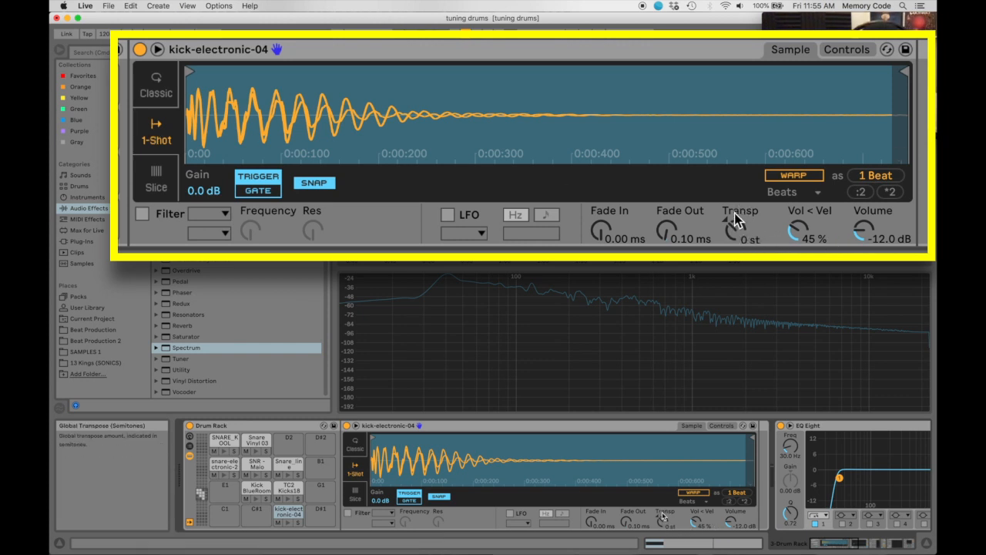
{"action": "mouse_move", "coordinate": [736, 232]}
{"action": "left_mouse_down"}
{"action": "mouse_move", "coordinate": [760, 236]}
{"action": "mouse_move", "coordinate": [751, 242]}
{"action": "mouse_move", "coordinate": [747, 231]}
{"action": "left_mouse_up"}
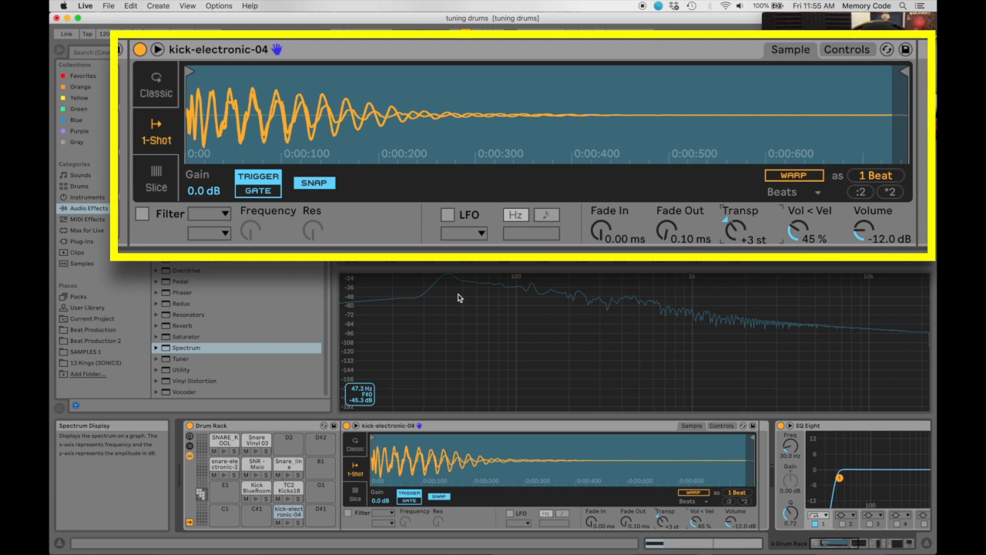
{"action": "key", "text": "space"}
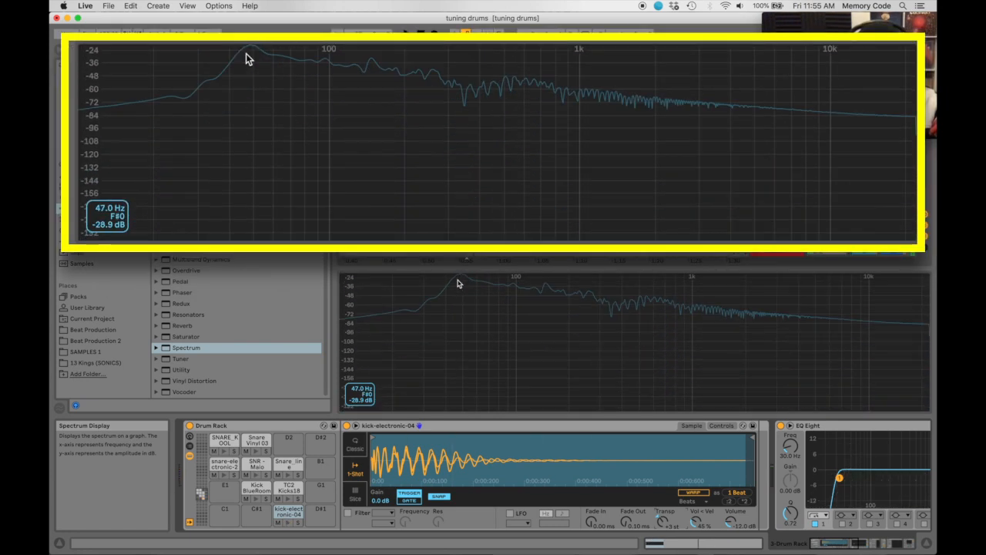
{"action": "left_click_drag", "start_coordinate": [248, 107], "coordinate": [249, 47]}
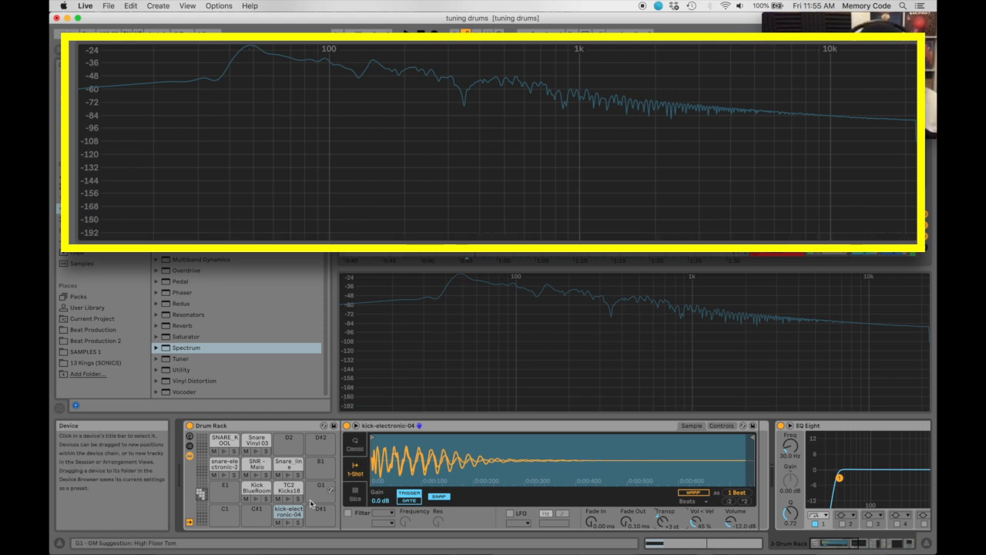
Step: Move kick-electronic-04 to the Drum Rack's E1 pad and place Kick BlueRoom on the D1 pad
{"action": "left_click_drag", "start_coordinate": [221, 493], "coordinate": [222, 494]}
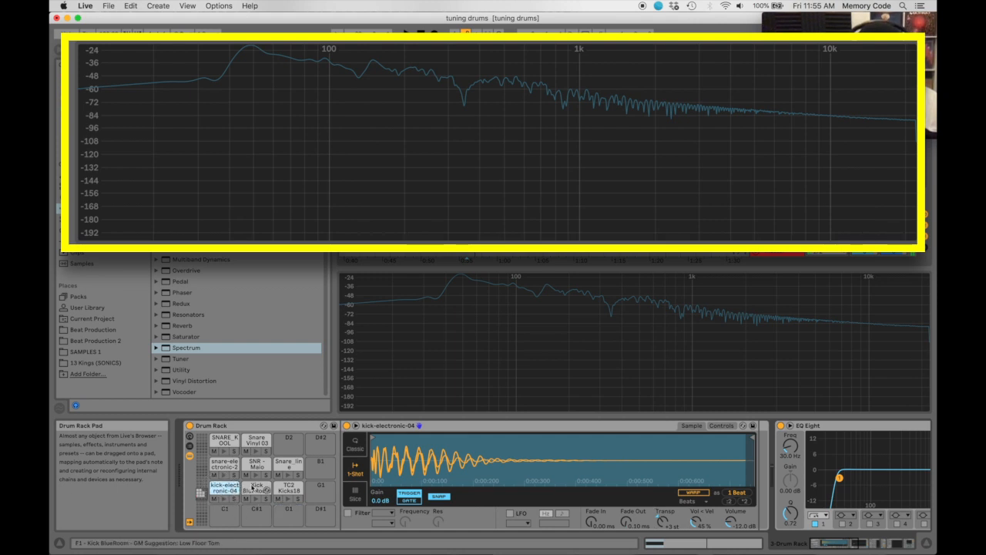
{"action": "left_click", "coordinate": [246, 487]}
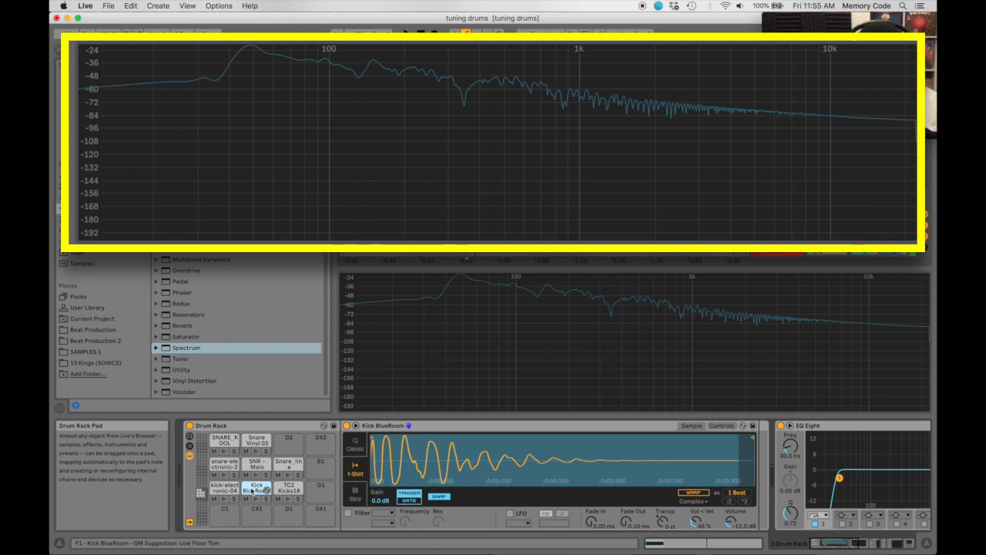
{"action": "left_click_drag", "start_coordinate": [252, 490], "coordinate": [282, 518]}
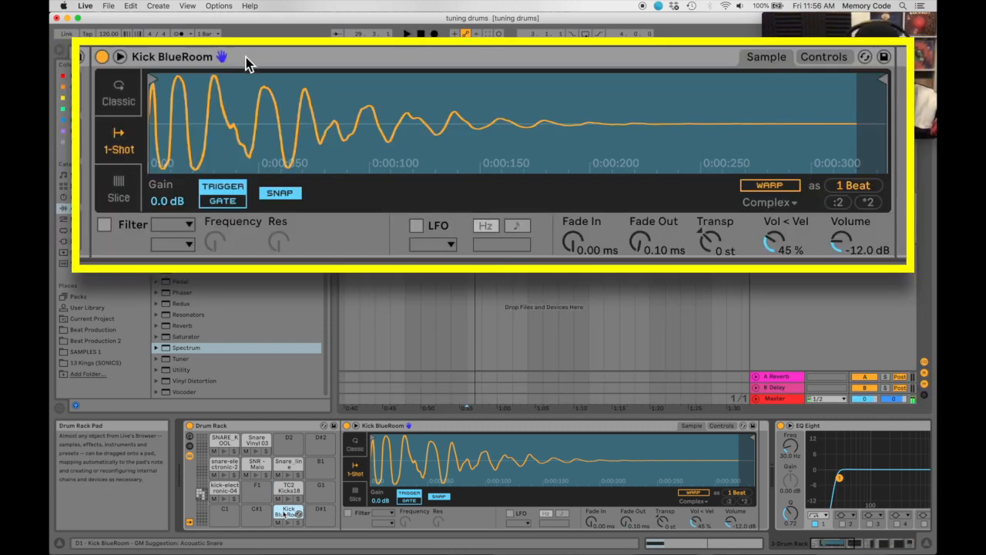
Step: Play the Kick BlueRoom sample and examine its low-frequency peak in the enlarged Spectrum display
{"action": "scroll", "coordinate": [687, 456], "scroll_direction": "right", "scroll_amount": 10}
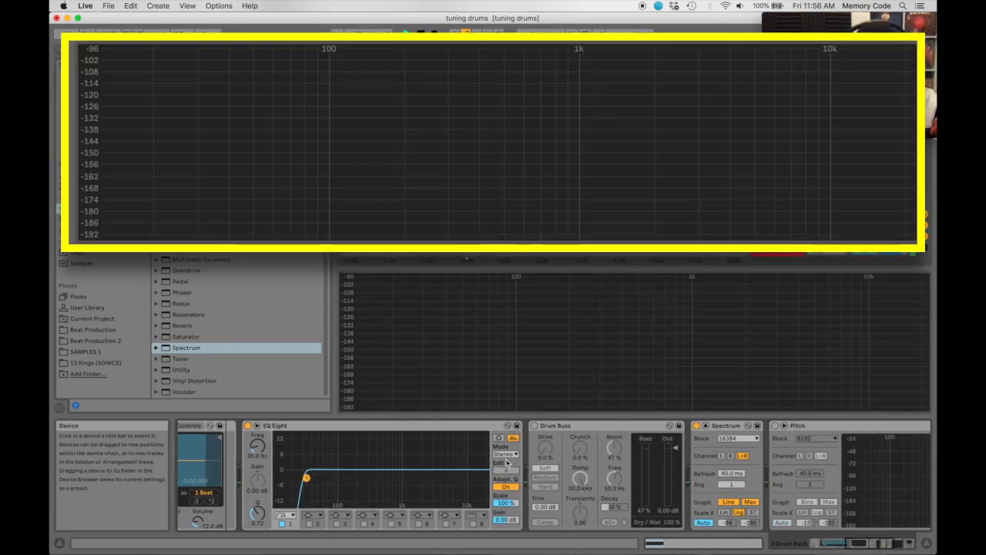
{"action": "scroll", "coordinate": [507, 462], "scroll_direction": "left", "scroll_amount": 10}
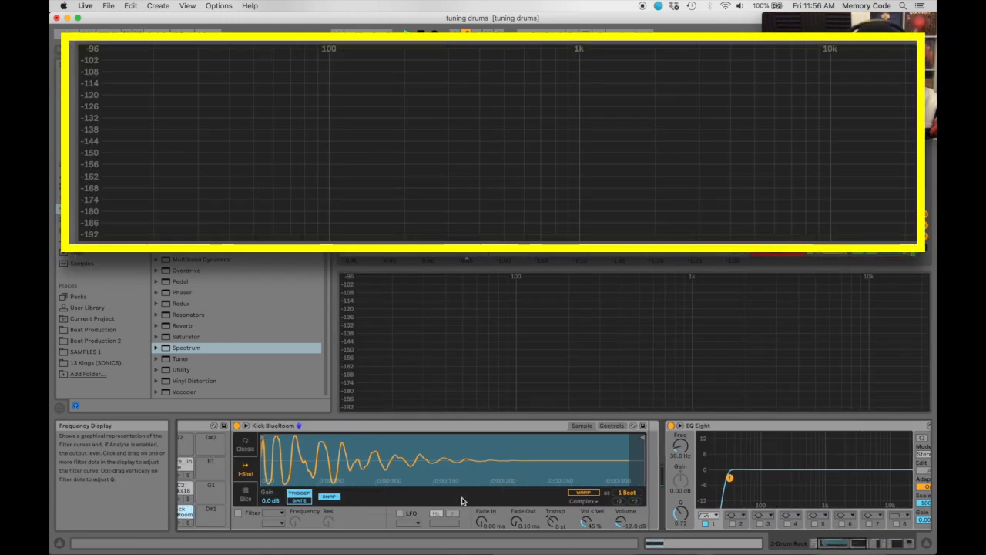
{"action": "mouse_move", "coordinate": [489, 350]}
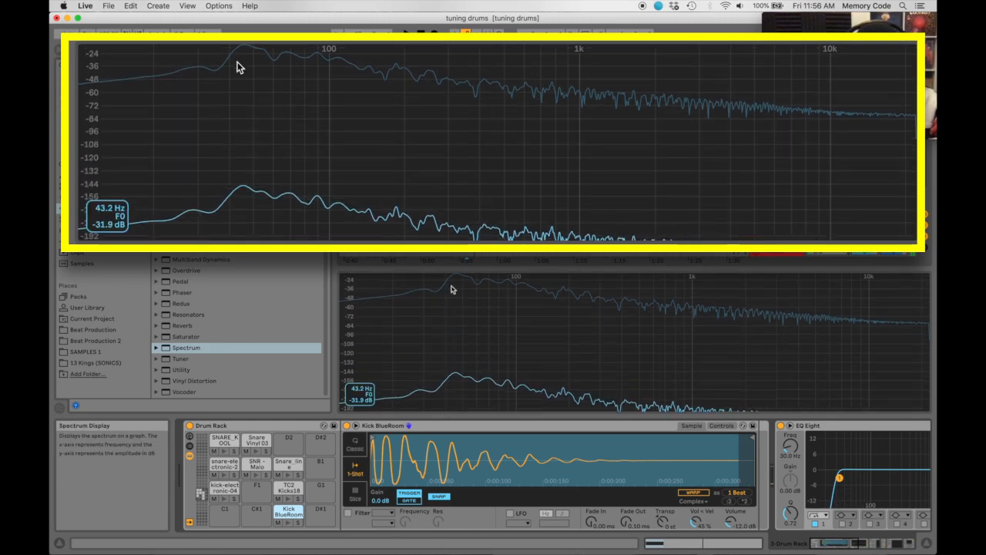
{"action": "key", "text": "space"}
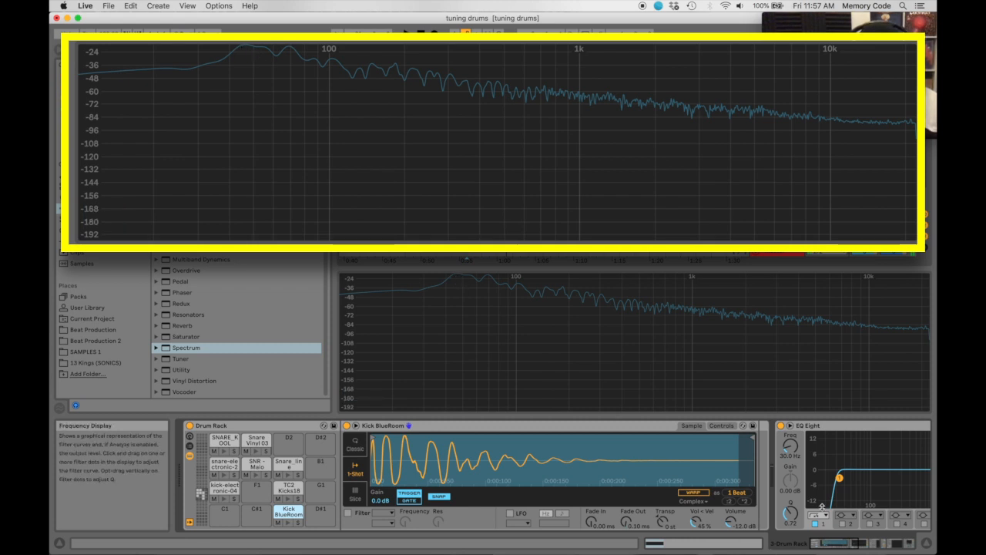
{"action": "scroll", "coordinate": [820, 491], "scroll_direction": "right", "scroll_amount": 1}
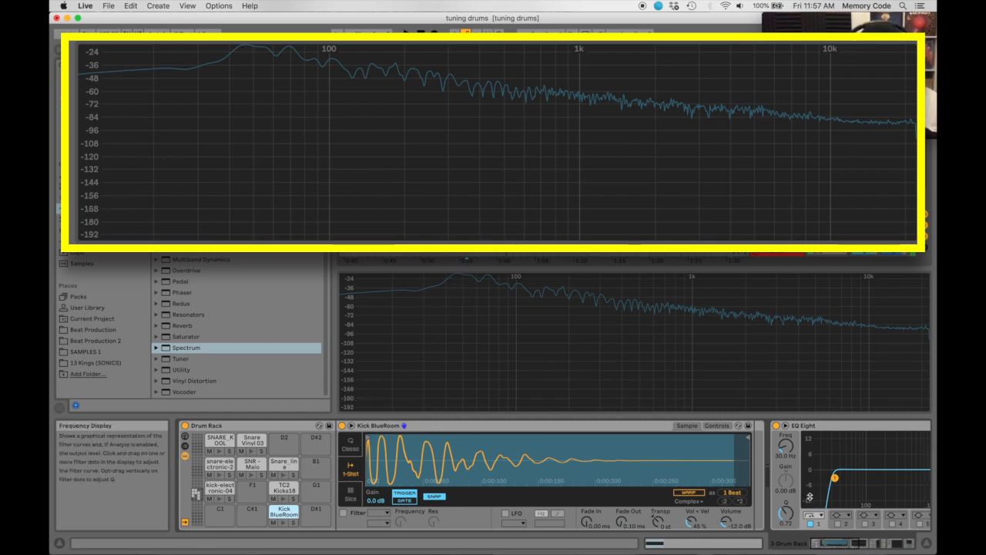
{"action": "scroll", "coordinate": [837, 494], "scroll_direction": "right", "scroll_amount": 5}
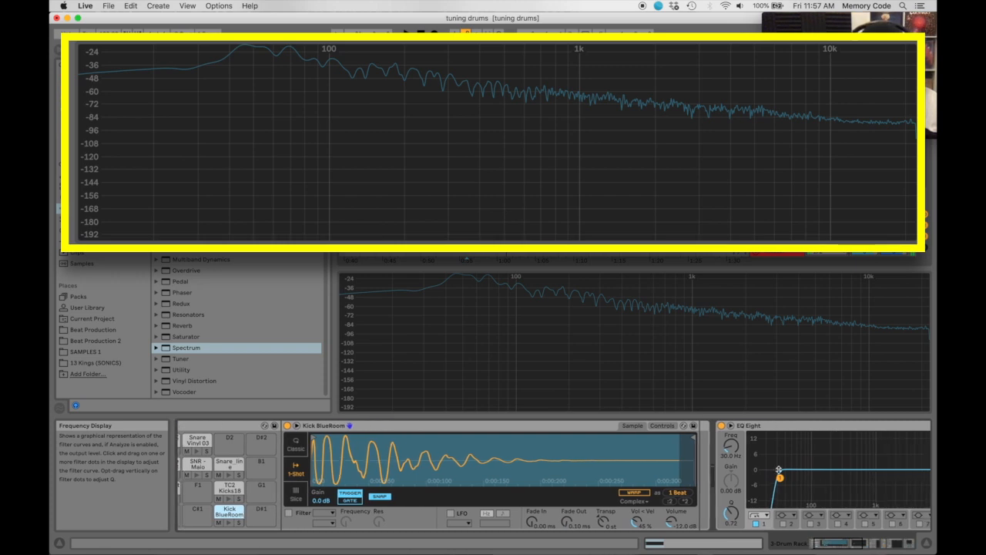
{"action": "scroll", "coordinate": [779, 469], "scroll_direction": "right", "scroll_amount": 3}
{"action": "key", "text": "space"}
{"action": "mouse_move", "coordinate": [468, 292]}
{"action": "left_mouse_down"}
{"action": "mouse_move", "coordinate": [526, 350]}
{"action": "mouse_move", "coordinate": [457, 277]}
{"action": "mouse_move", "coordinate": [457, 285]}
{"action": "left_mouse_up"}
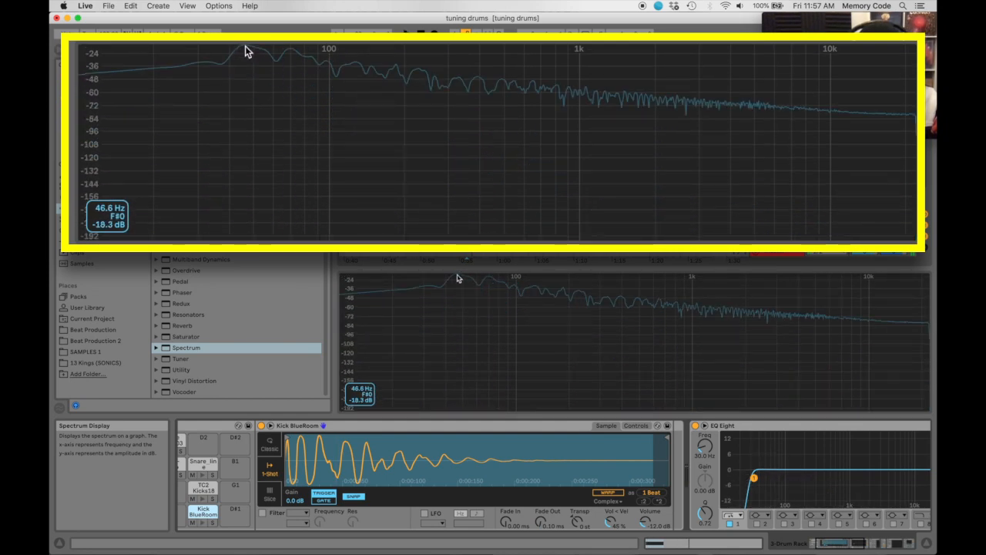
Step: Enable band 2 in Kick BlueRoom's EQ Eight and set its frequency to 46 Hz
{"action": "left_click", "coordinate": [757, 524]}
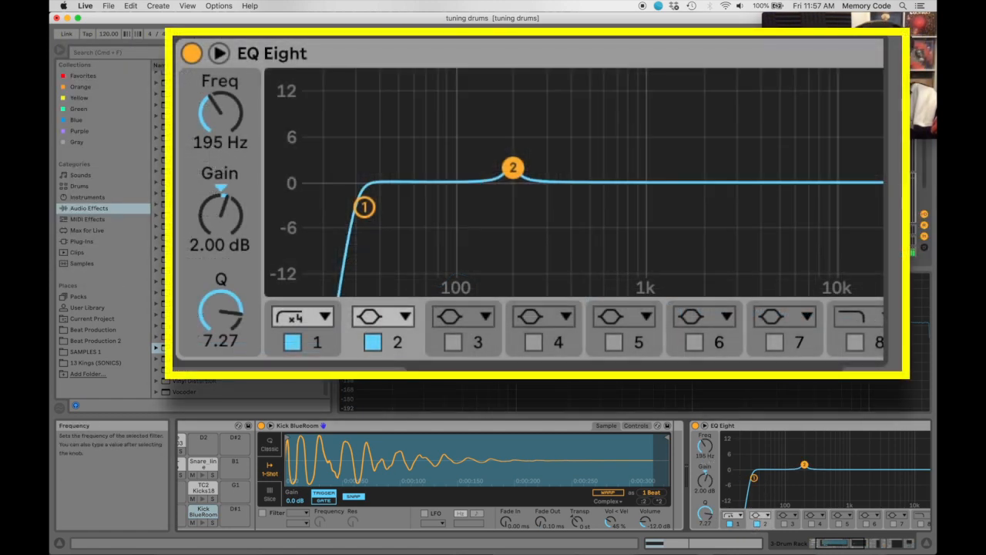
{"action": "left_click", "coordinate": [703, 456]}
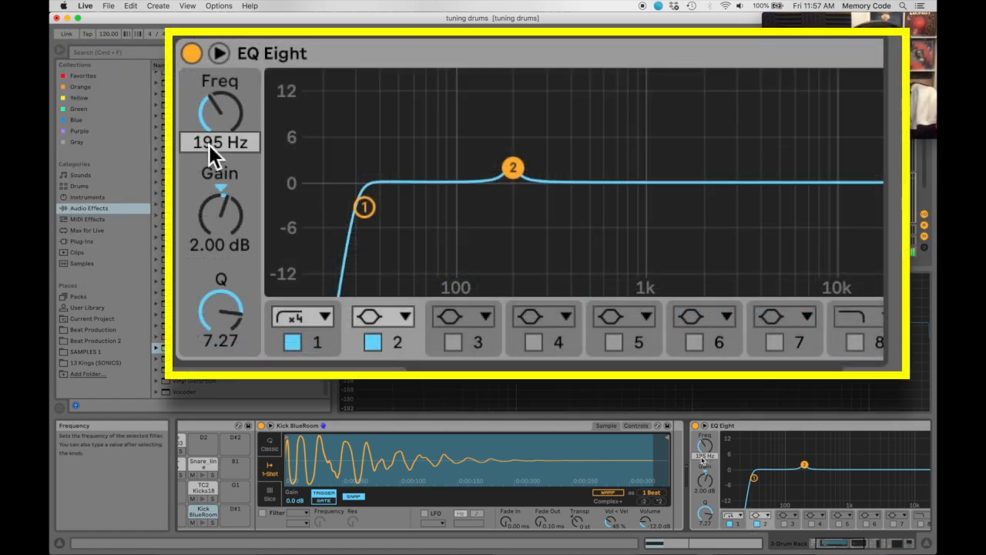
{"action": "type", "text": "46"}
{"action": "key", "text": "Return"}
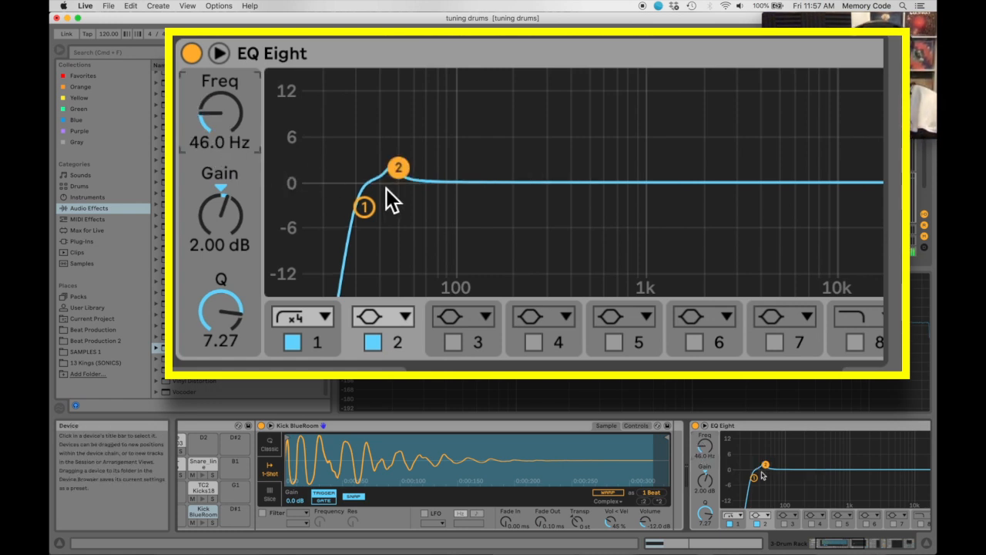
Step: Boost EQ band 2's gain to 14.8 dB and play the kick to compare the peak in the spectrum
{"action": "mouse_move", "coordinate": [705, 480]}
{"action": "left_mouse_down"}
{"action": "mouse_move", "coordinate": [705, 455]}
{"action": "mouse_move", "coordinate": [708, 481]}
{"action": "left_mouse_up"}
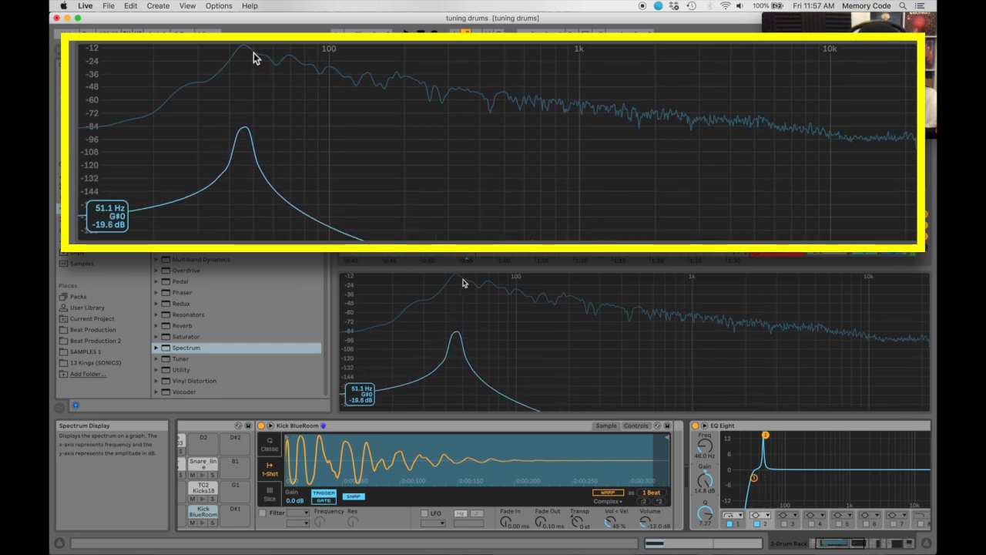
{"action": "key", "text": "space"}
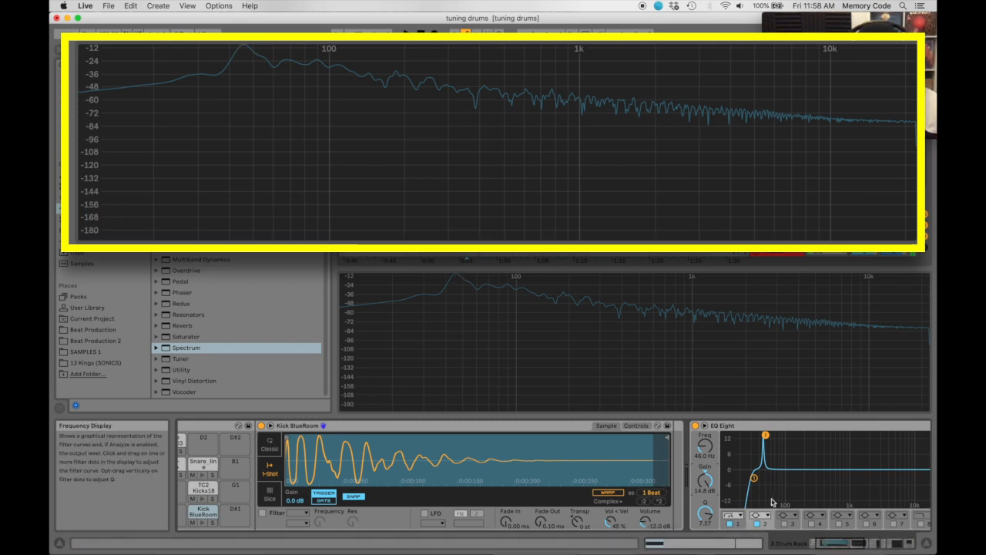
Step: Set the gain of EQ band 2 to 2 dB
{"action": "left_click", "coordinate": [704, 494]}
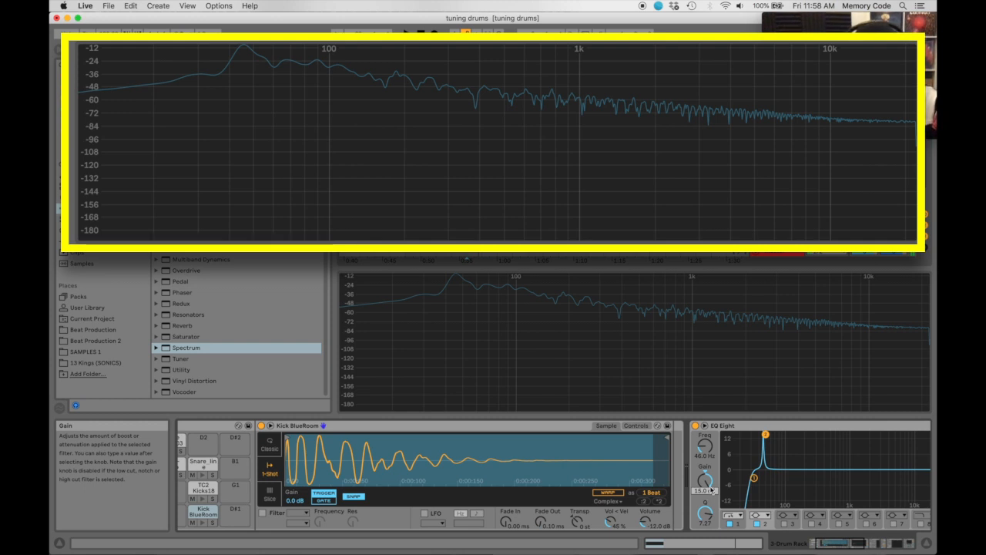
{"action": "type", "text": "2"}
{"action": "key", "text": "Return"}
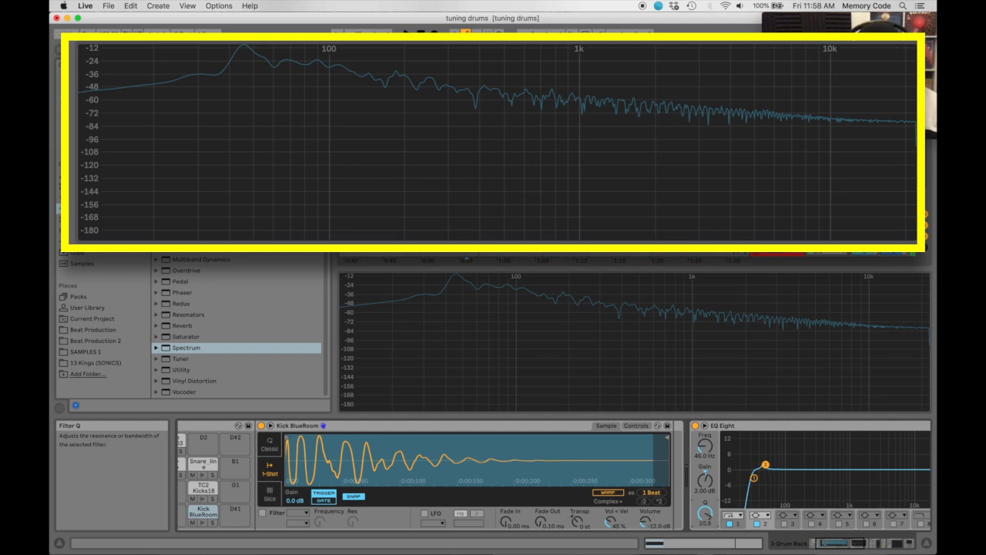
Step: Raise the Q of EQ band 2 to 11.0 on Kick BlueRoom's EQ Eight
{"action": "left_click_drag", "start_coordinate": [705, 512], "coordinate": [705, 509]}
{"action": "mouse_move", "coordinate": [456, 280]}
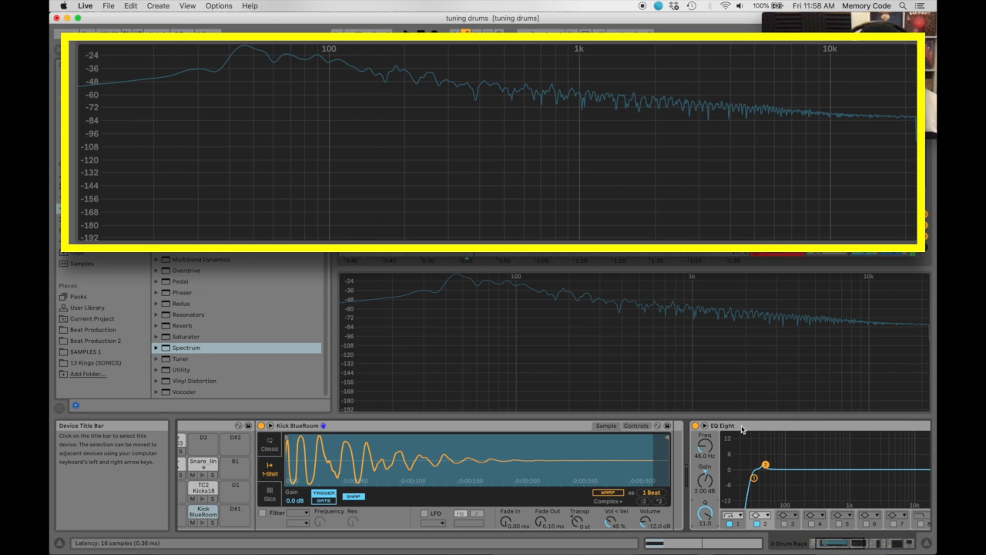
Step: Transpose the Kick BlueRoom sample up 3 semitones, then play it and inspect its low-frequency peak in the Spectrum
{"action": "scroll", "coordinate": [269, 513], "scroll_direction": "left", "scroll_amount": 3}
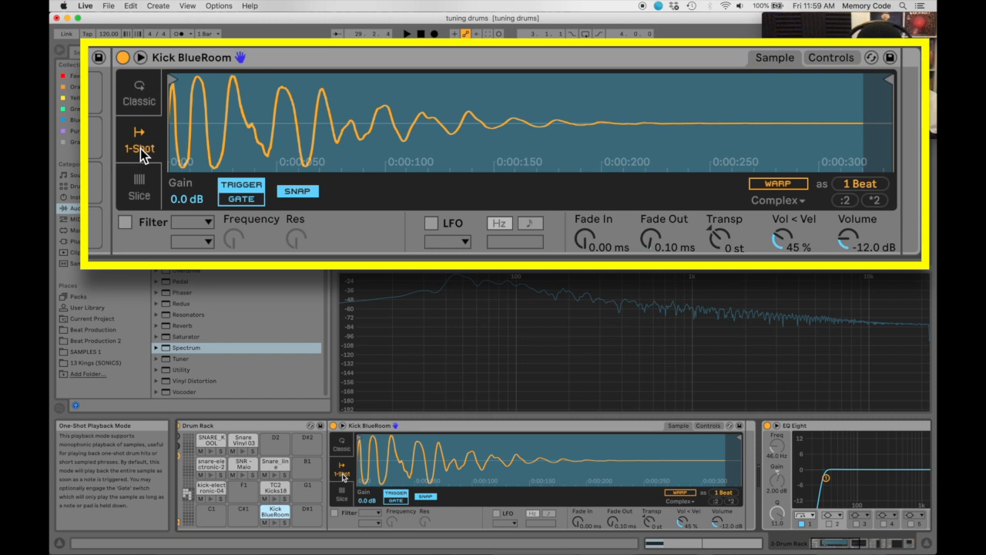
{"action": "left_click", "coordinate": [712, 239]}
{"action": "key", "text": "Up"}
{"action": "key", "text": "Up"}
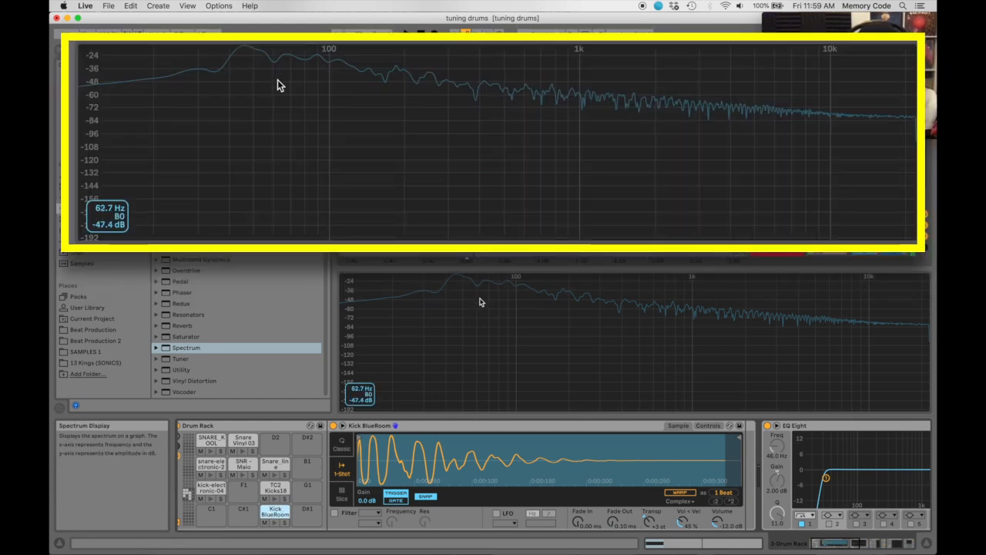
{"action": "key", "text": "space"}
{"action": "left_click_drag", "start_coordinate": [277, 78], "coordinate": [263, 60]}
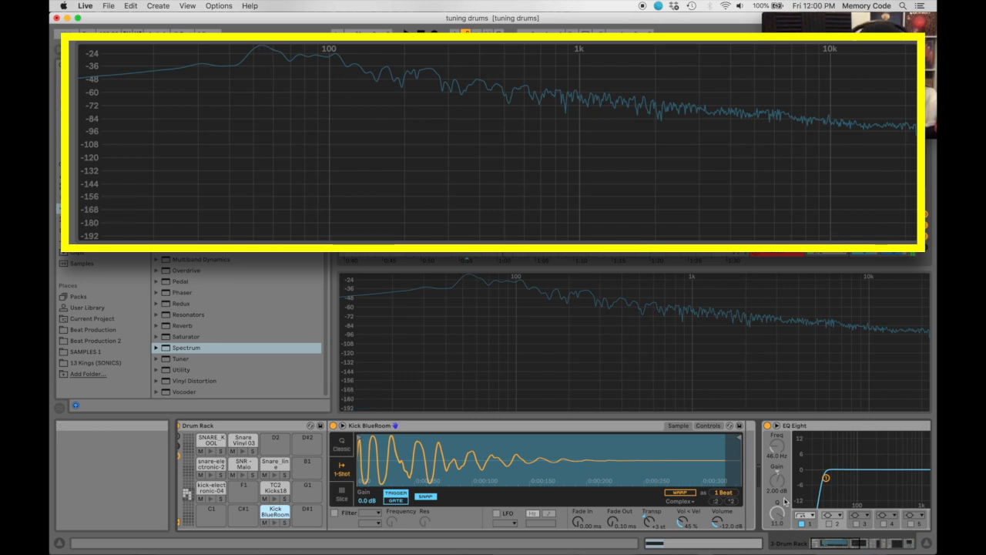
Step: Enable band 2 in Kick BlueRoom's EQ Eight and set its frequency to 55 Hz
{"action": "left_click", "coordinate": [819, 478]}
{"action": "left_click", "coordinate": [703, 524]}
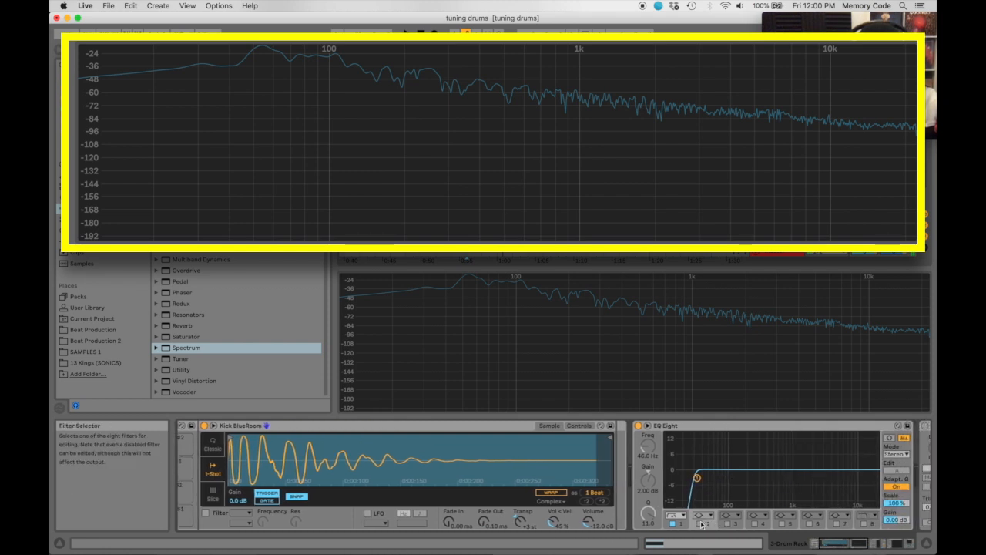
{"action": "left_click", "coordinate": [187, 143]}
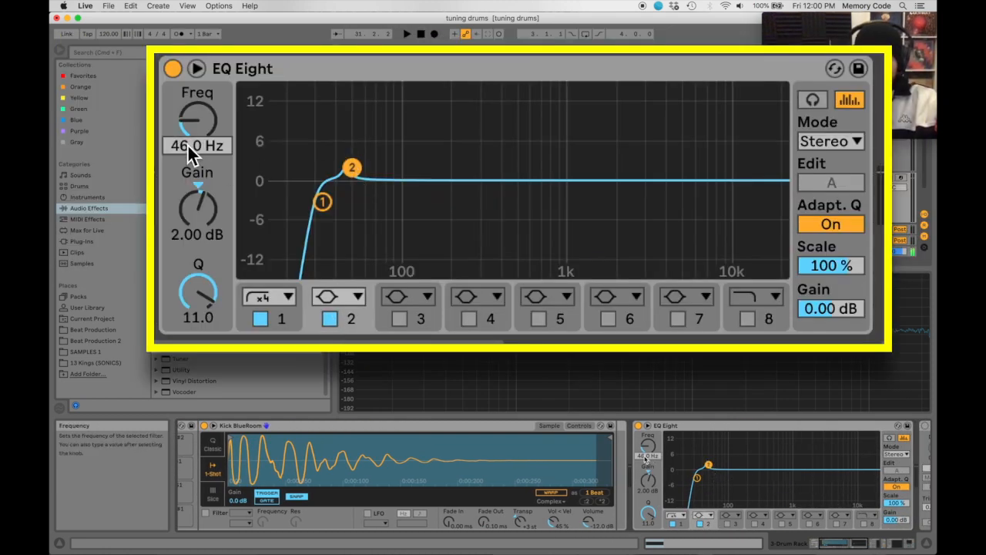
{"action": "type", "text": "55"}
{"action": "key", "text": "Return"}
Step: Boost the gain of EQ band 2 to 15 dB at the kick's fundamental
{"action": "left_click", "coordinate": [649, 479]}
{"action": "type", "text": "15"}
{"action": "key", "text": "Return"}
Step: Reduce the gain of EQ band 2 to 2 dB
{"action": "scroll", "coordinate": [648, 481], "scroll_direction": "left", "scroll_amount": 4}
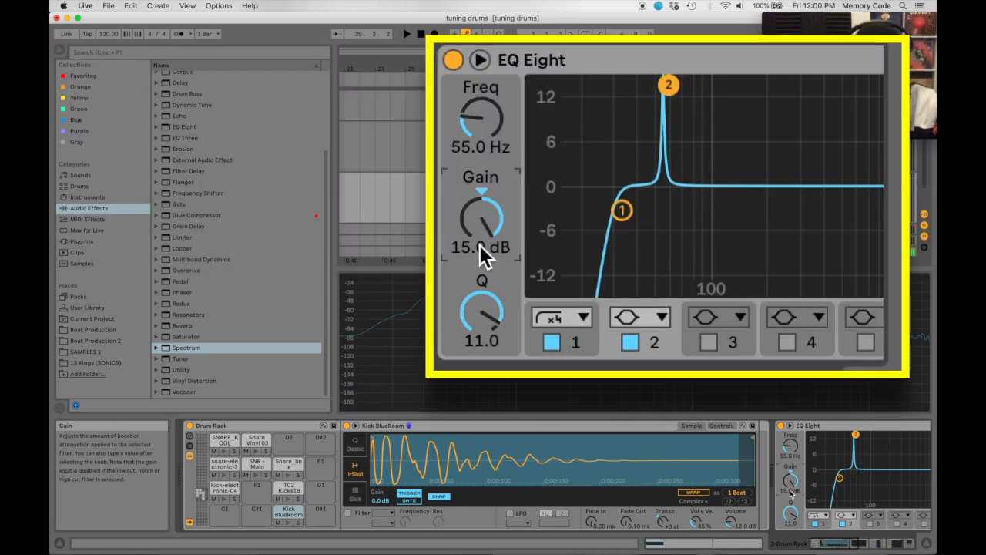
{"action": "left_click", "coordinate": [791, 490]}
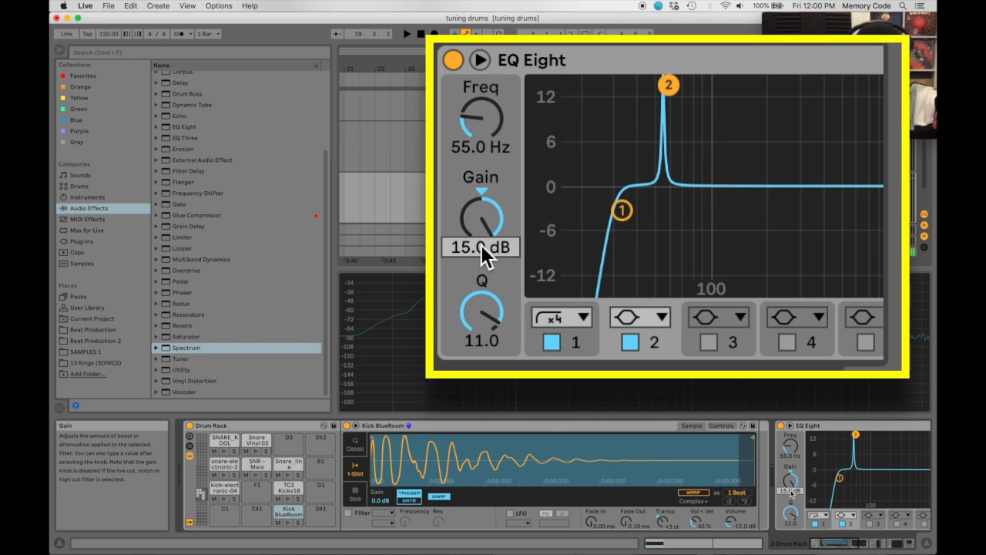
{"action": "type", "text": "2"}
{"action": "key", "text": "Return"}
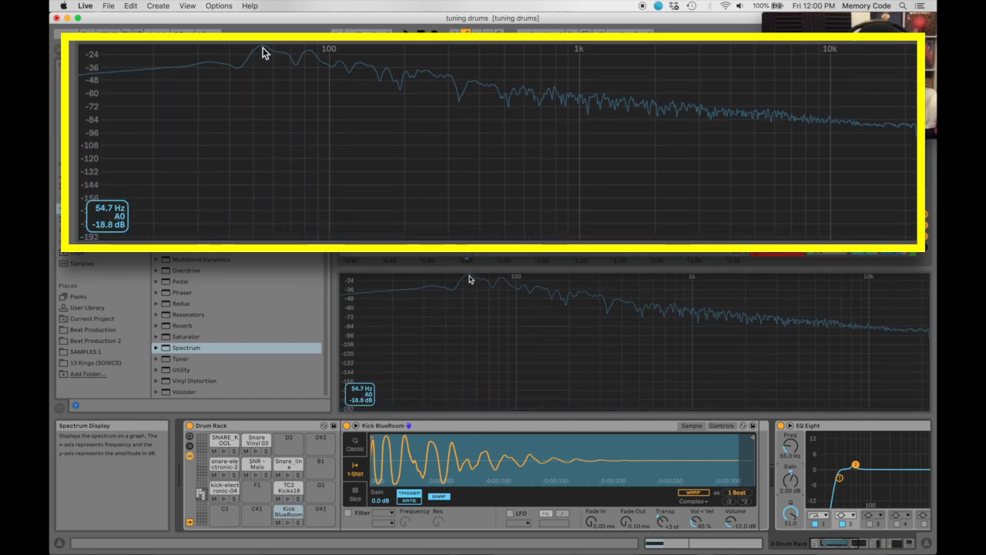
Step: Turn on the Drum Buss in the kick's device chain and locate Drum Buss among the browser's audio effects
{"action": "scroll", "coordinate": [741, 477], "scroll_direction": "right", "scroll_amount": 5}
{"action": "scroll", "coordinate": [638, 479], "scroll_direction": "left", "scroll_amount": 5}
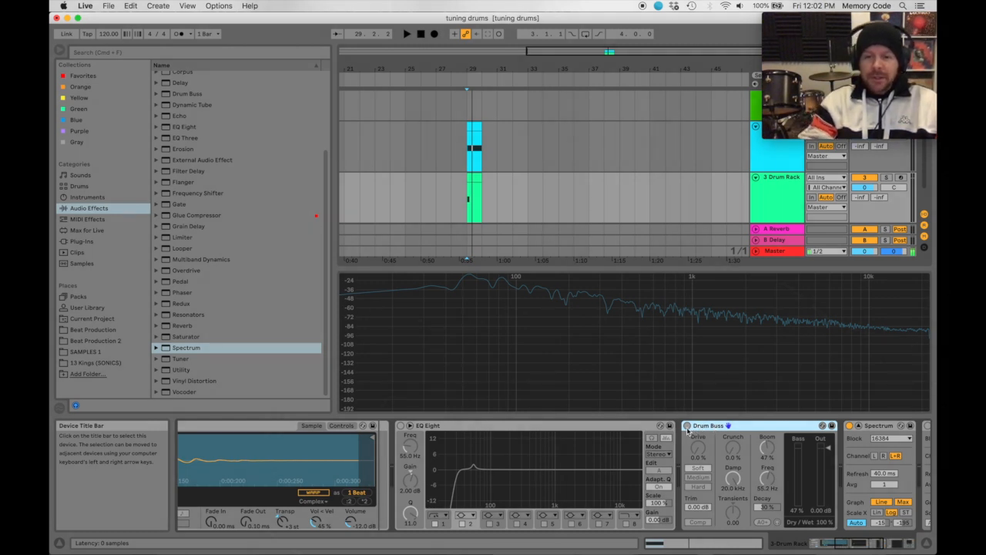
{"action": "left_click", "coordinate": [686, 425]}
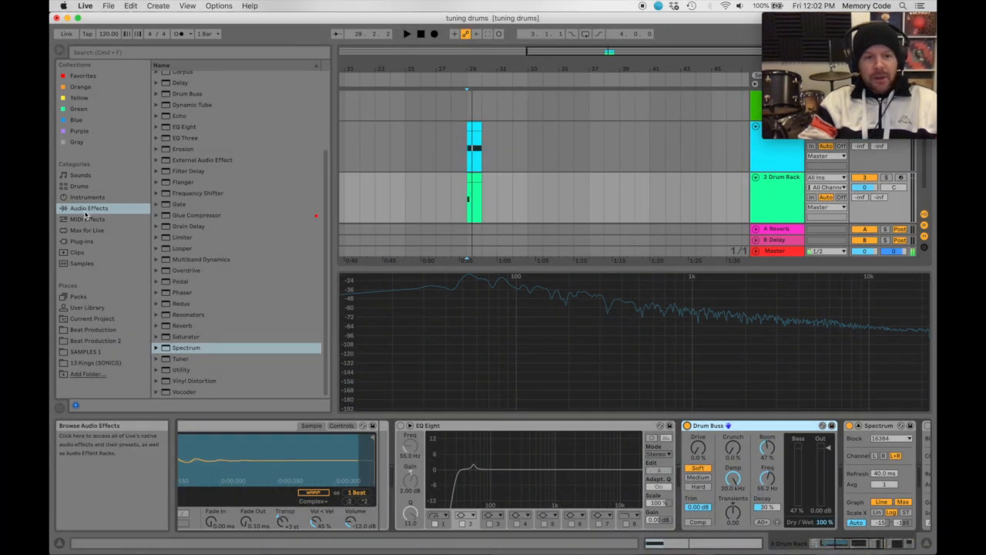
{"action": "left_click", "coordinate": [85, 212]}
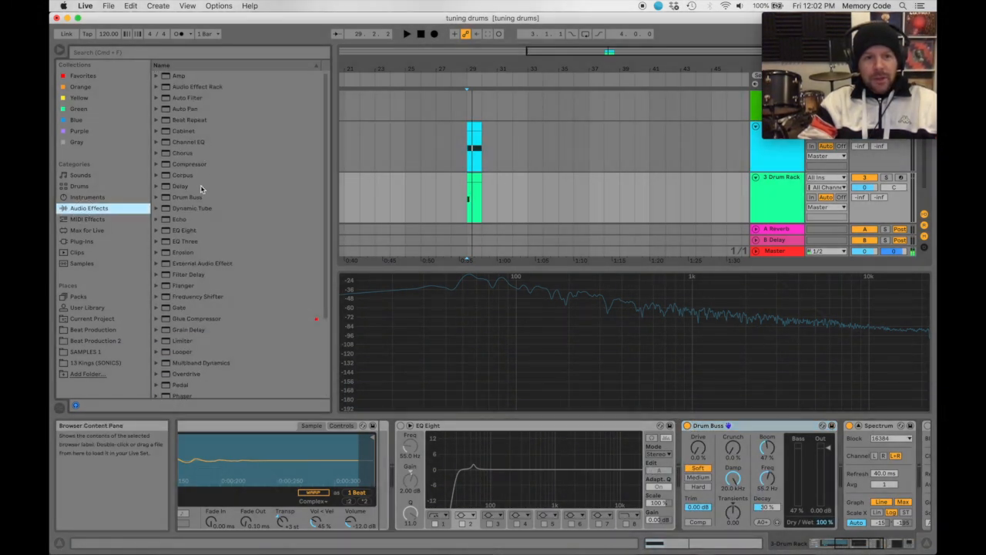
{"action": "left_click", "coordinate": [196, 196]}
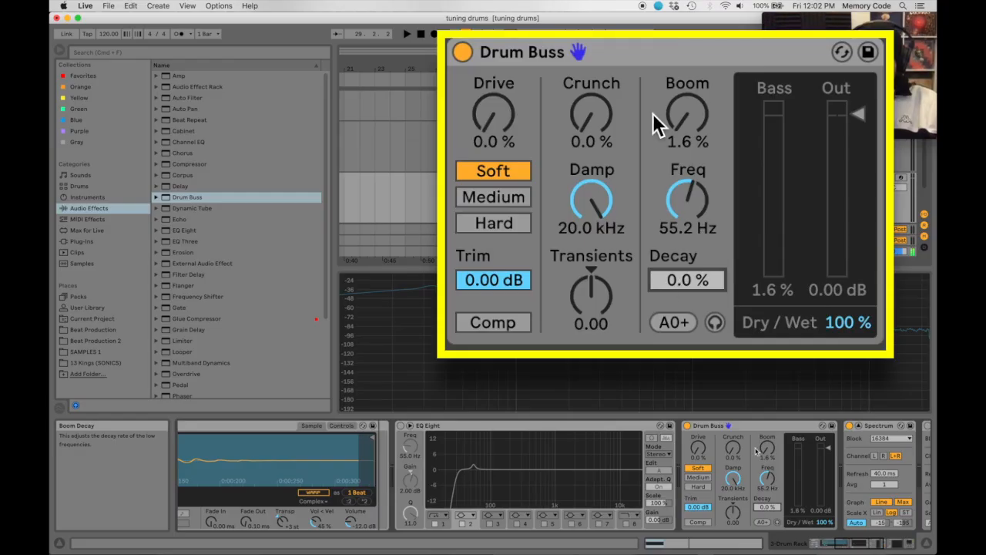
Step: Set the Drum Buss Boom to 45% and force its boom frequency to the nearest note at 47.6 Hz
{"action": "left_click_drag", "start_coordinate": [766, 449], "coordinate": [765, 462]}
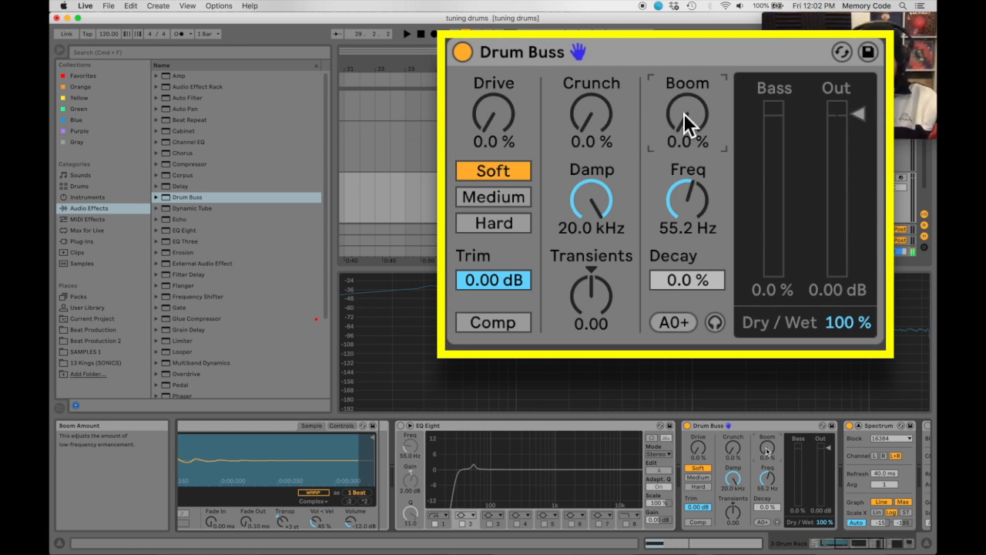
{"action": "left_click_drag", "start_coordinate": [767, 450], "coordinate": [767, 423]}
{"action": "left_click_drag", "start_coordinate": [769, 476], "coordinate": [769, 481]}
{"action": "left_click", "coordinate": [762, 523]}
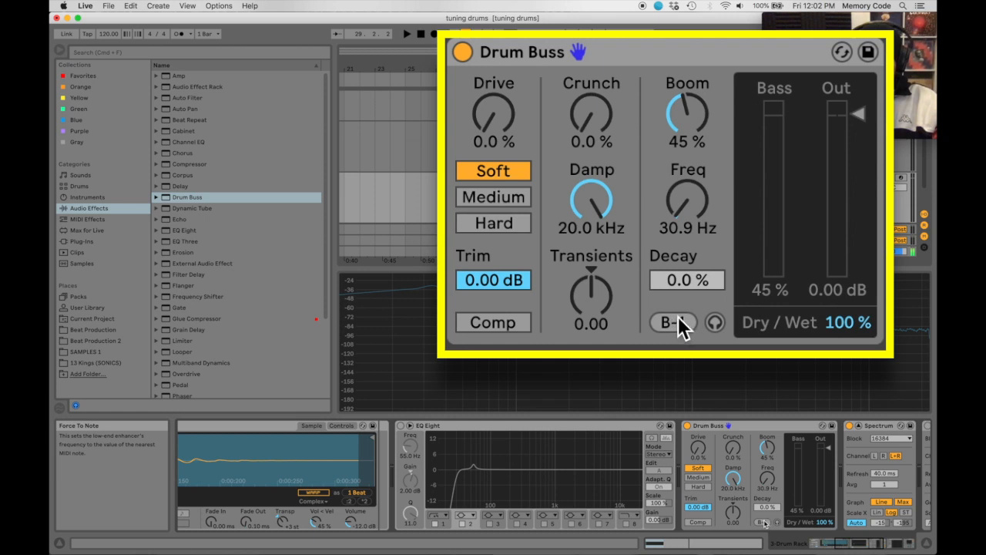
{"action": "left_click_drag", "start_coordinate": [765, 475], "coordinate": [765, 467]}
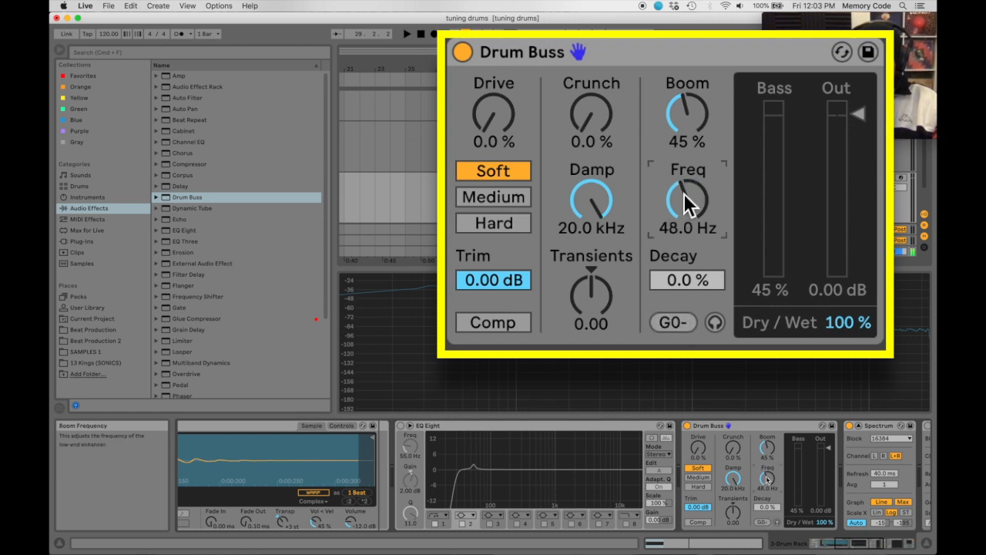
{"action": "left_click", "coordinate": [671, 322]}
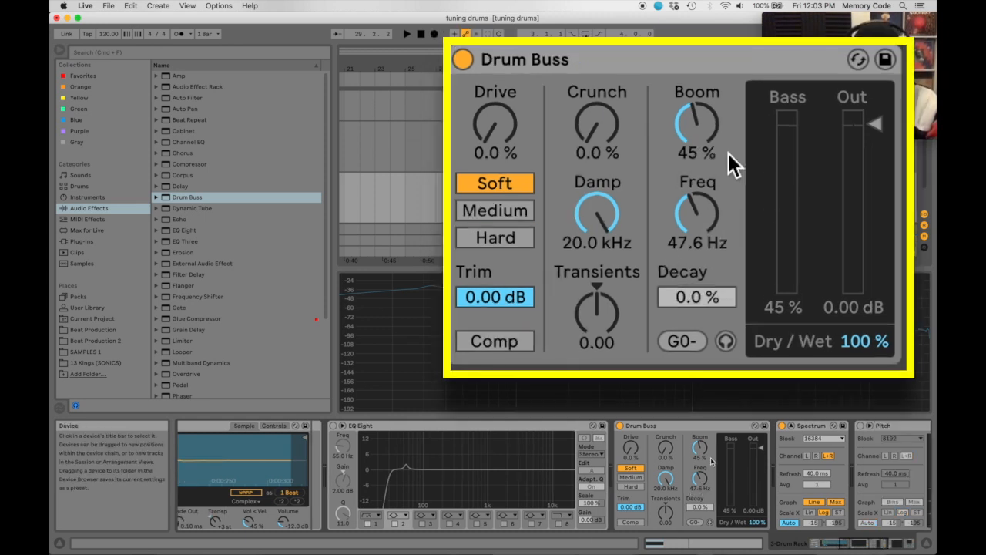
Step: Set the Drum Buss boom frequency to 55.2 Hz, with Decay at 100% and Boom at 99%
{"action": "mouse_move", "coordinate": [701, 453]}
{"action": "left_mouse_down"}
{"action": "mouse_move", "coordinate": [701, 431]}
{"action": "mouse_move", "coordinate": [700, 471]}
{"action": "left_mouse_up"}
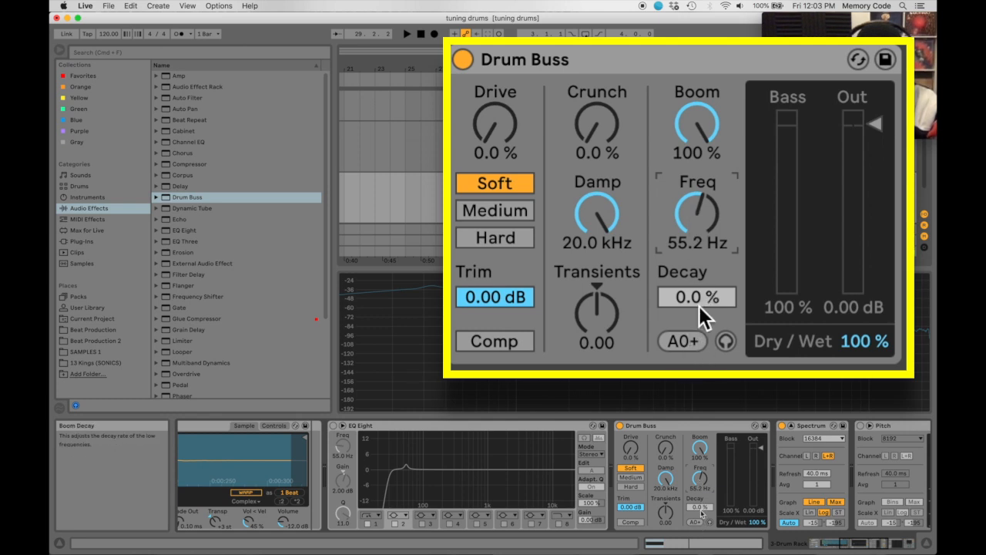
{"action": "left_click_drag", "start_coordinate": [697, 294], "coordinate": [697, 231]}
{"action": "left_click_drag", "start_coordinate": [697, 293], "coordinate": [698, 290]}
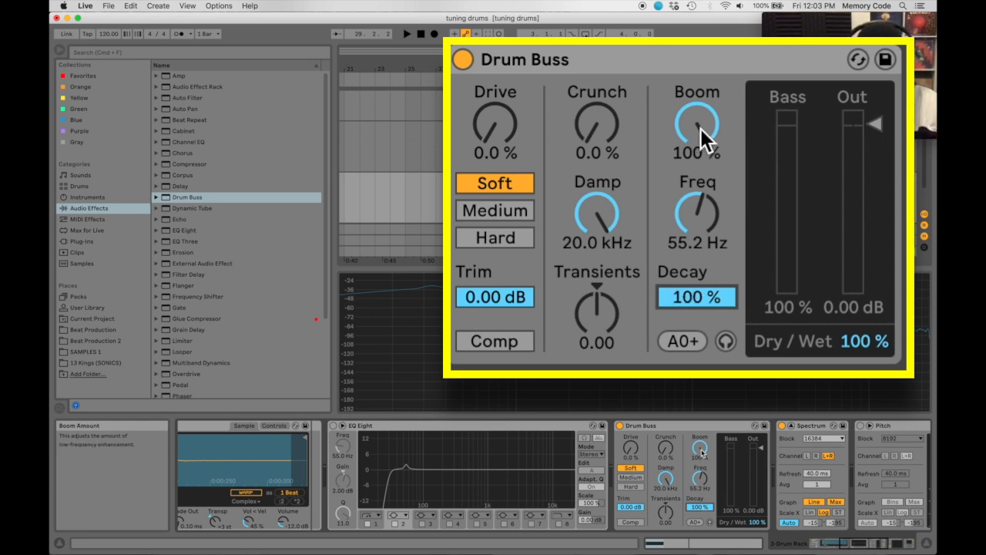
{"action": "left_click_drag", "start_coordinate": [701, 136], "coordinate": [701, 138]}
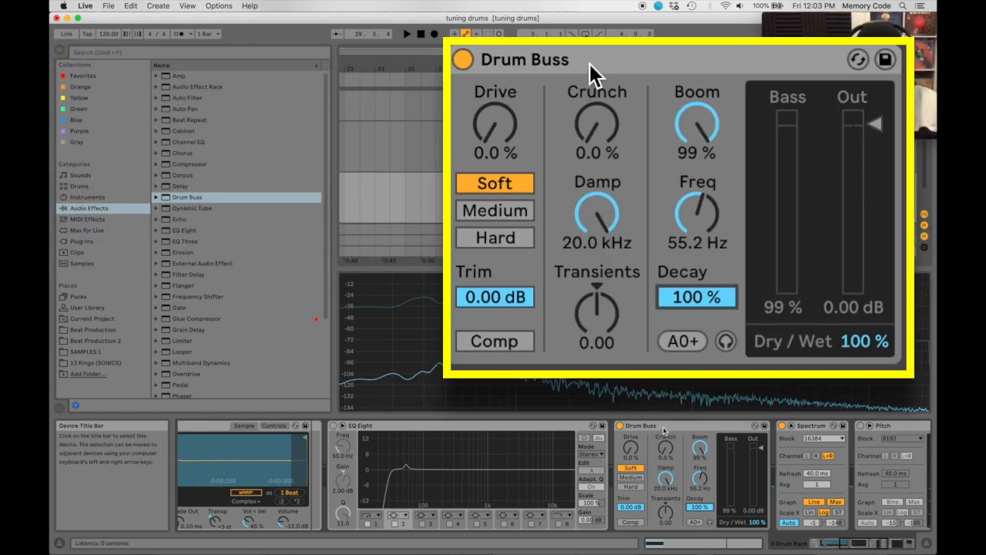
Step: Lower the Drum Buss Decay to 45% and its Boom amount to 29%
{"action": "left_click", "coordinate": [663, 426]}
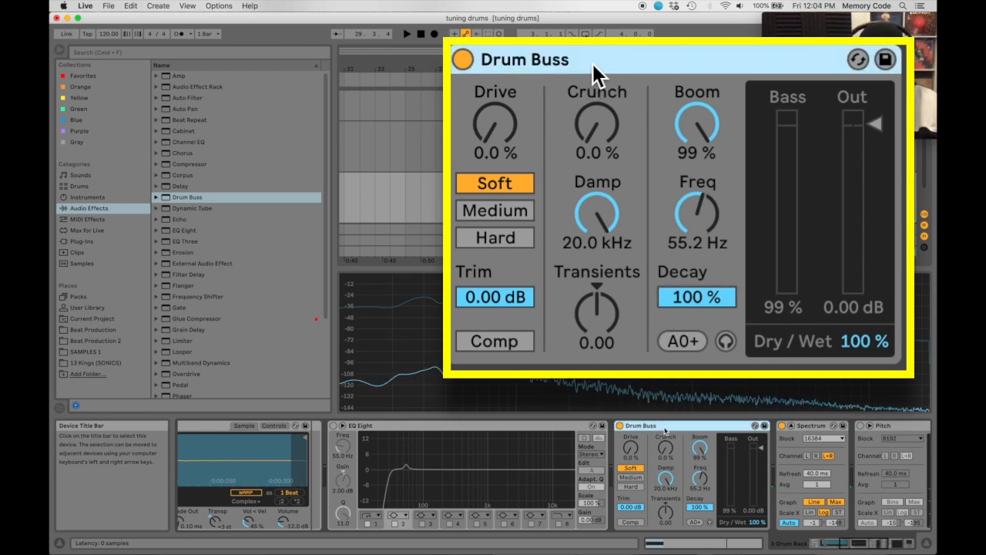
{"action": "left_click_drag", "start_coordinate": [699, 507], "coordinate": [699, 541]}
{"action": "scroll", "coordinate": [700, 446], "scroll_direction": "down", "scroll_amount": 10}
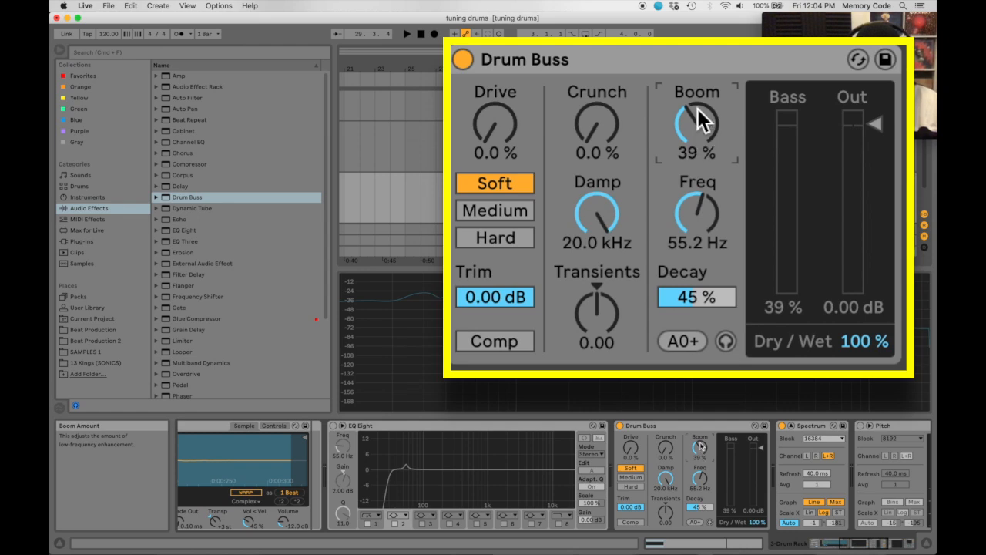
{"action": "scroll", "coordinate": [701, 446], "scroll_direction": "down", "scroll_amount": 3}
Step: Play the kick through the Drum Buss and examine its low-frequency peak in the Spectrum display
{"action": "key", "text": "space"}
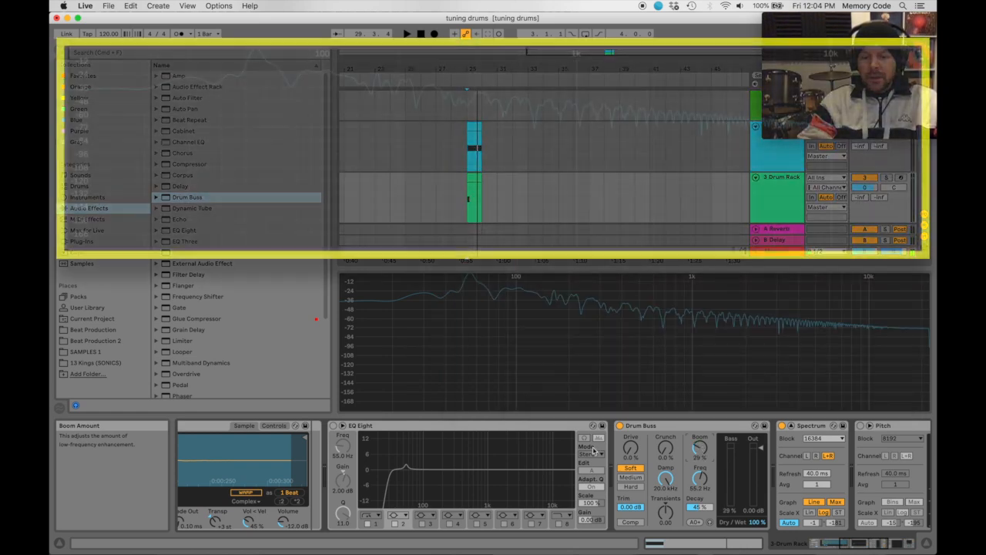
{"action": "key", "text": "space"}
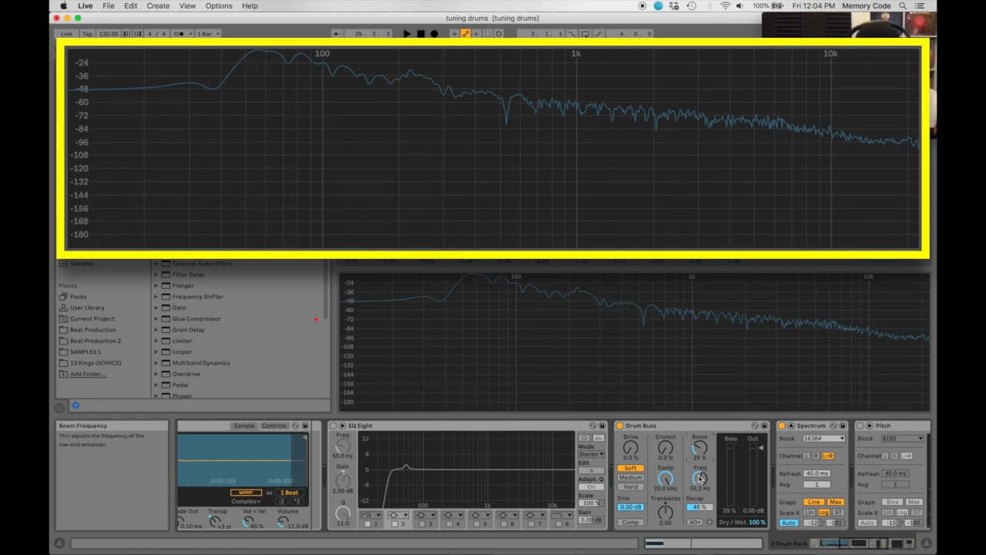
{"action": "key", "text": "space"}
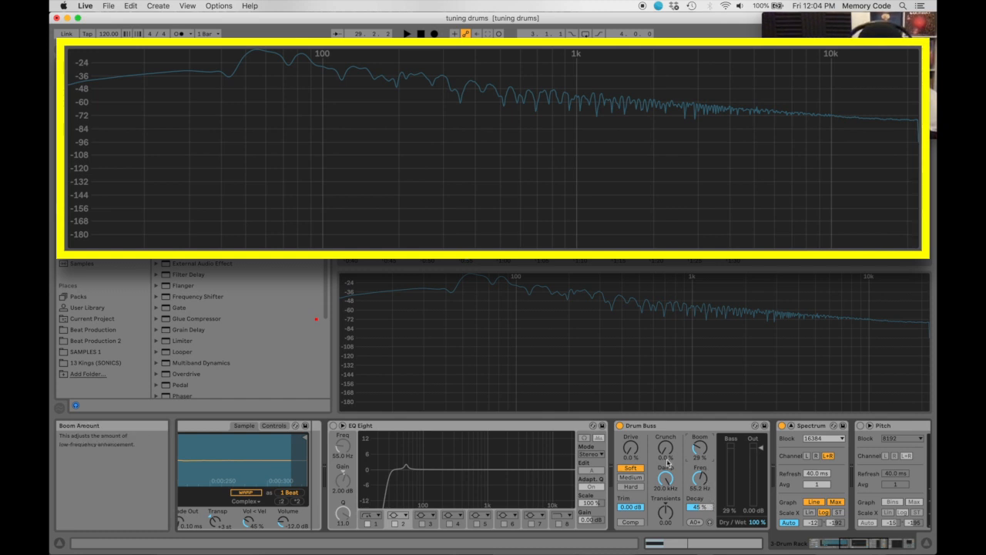
{"action": "scroll", "coordinate": [652, 482], "scroll_direction": "left", "scroll_amount": 10}
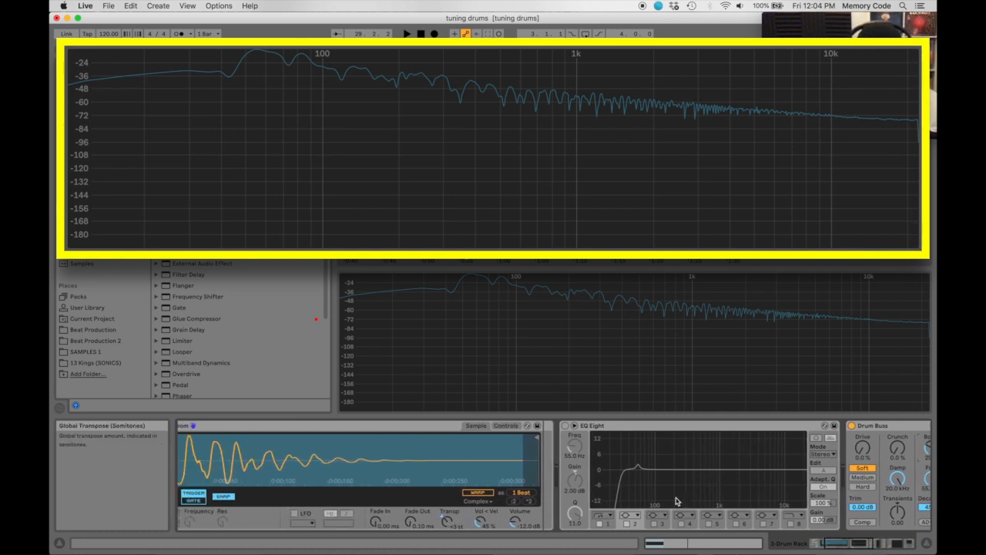
{"action": "scroll", "coordinate": [616, 505], "scroll_direction": "right", "scroll_amount": 5}
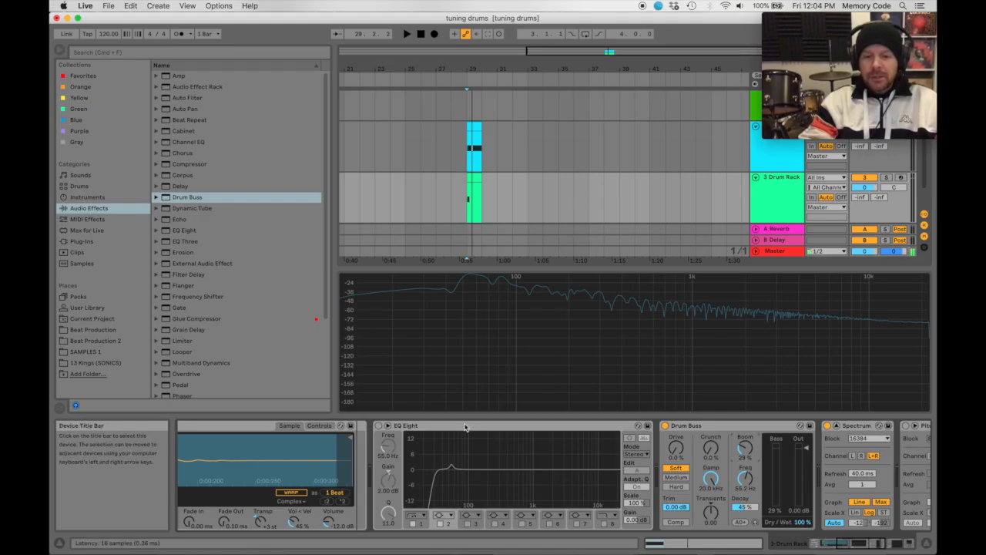
{"action": "left_click", "coordinate": [465, 426]}
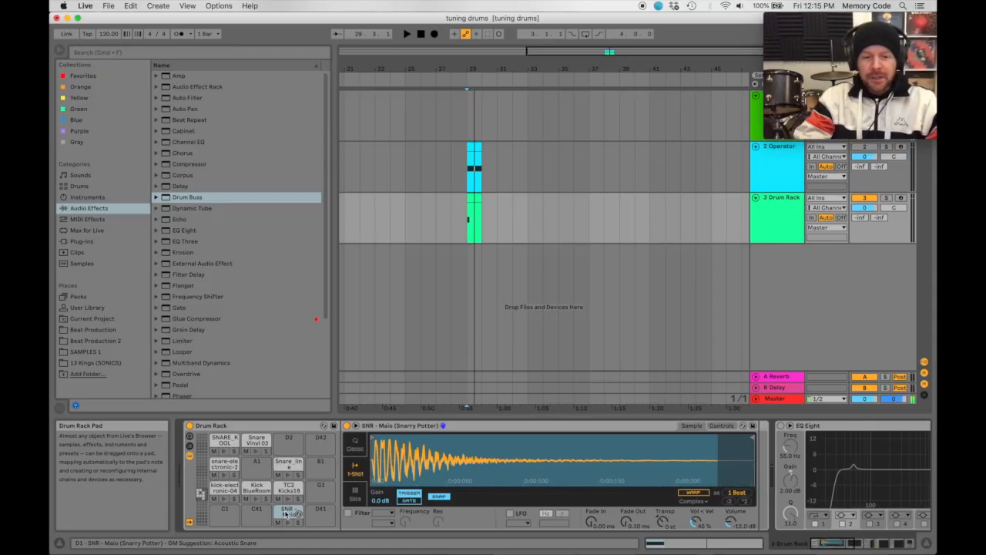
Step: Select the SNR - Maio snare pad in the Drum Rack and show its enlarged Spectrum display
{"action": "left_click", "coordinate": [288, 525]}
{"action": "scroll", "coordinate": [540, 477], "scroll_direction": "right", "scroll_amount": 10}
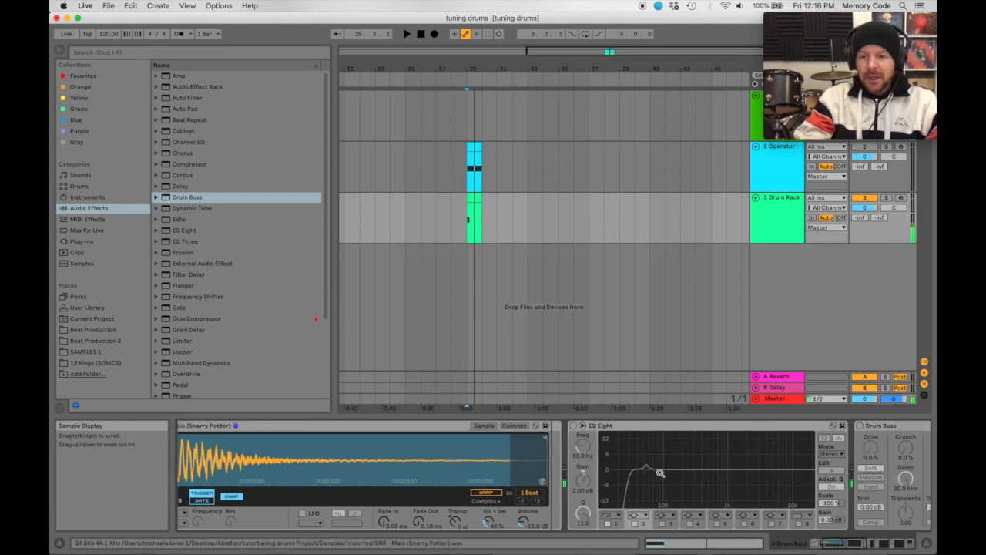
{"action": "double_click", "coordinate": [754, 472]}
{"action": "scroll", "coordinate": [759, 452], "scroll_direction": "left", "scroll_amount": 10}
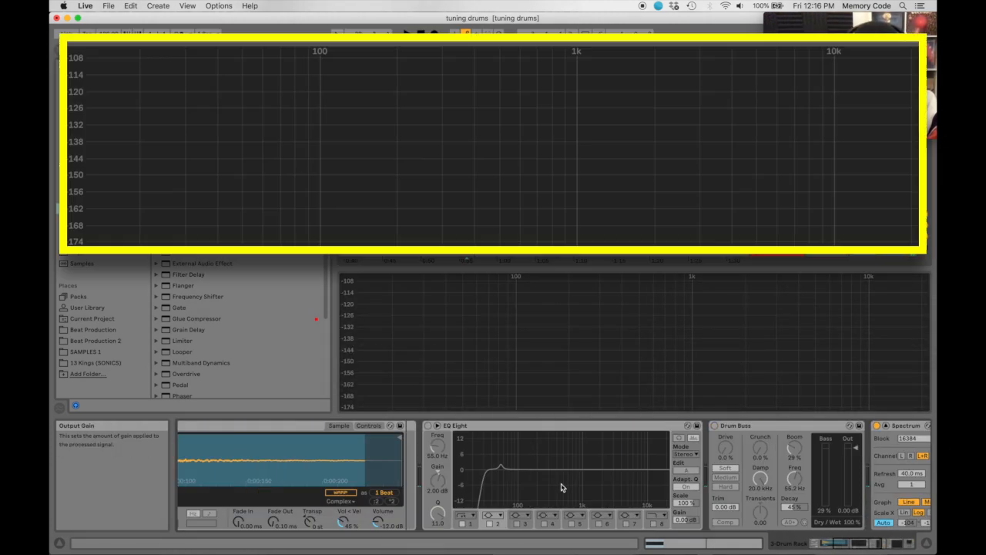
Step: Play the SNR - Maio snare and read the frequency and note of its highest low-frequency peak
{"action": "key", "text": "space"}
{"action": "left_click_drag", "start_coordinate": [416, 115], "coordinate": [411, 62]}
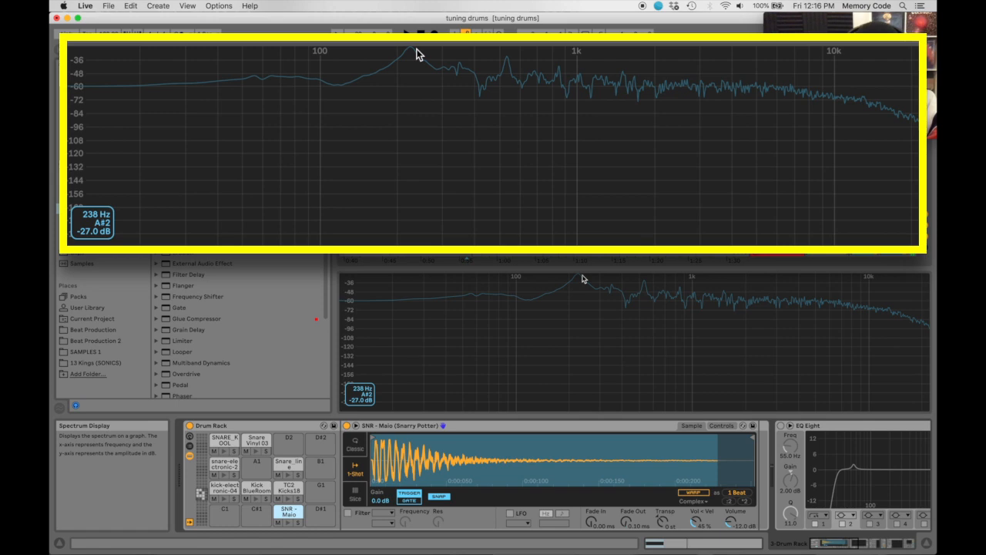
{"action": "key", "text": "space"}
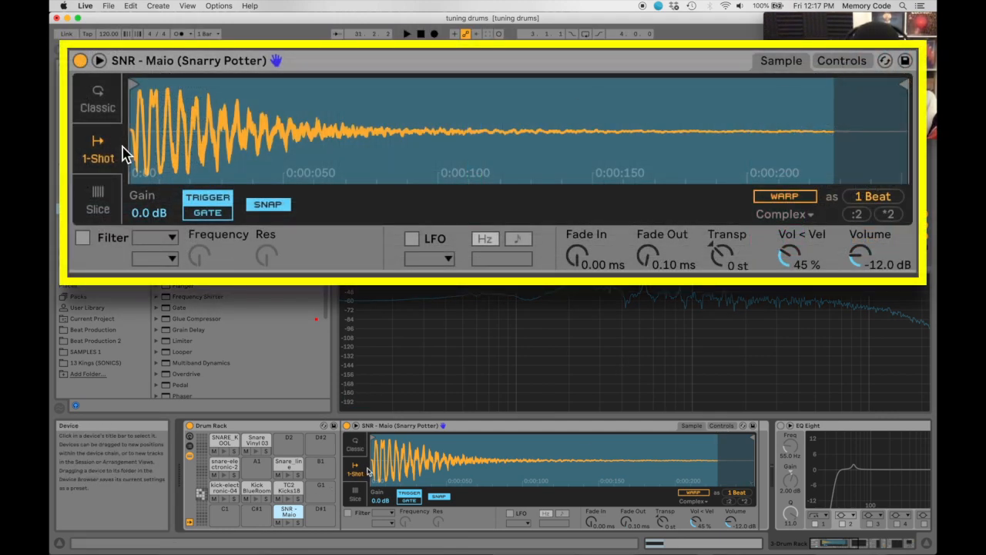
Step: Detune the SNR - Maio sample by +30 cents in its Simpler pitch controls
{"action": "left_click", "coordinate": [844, 64]}
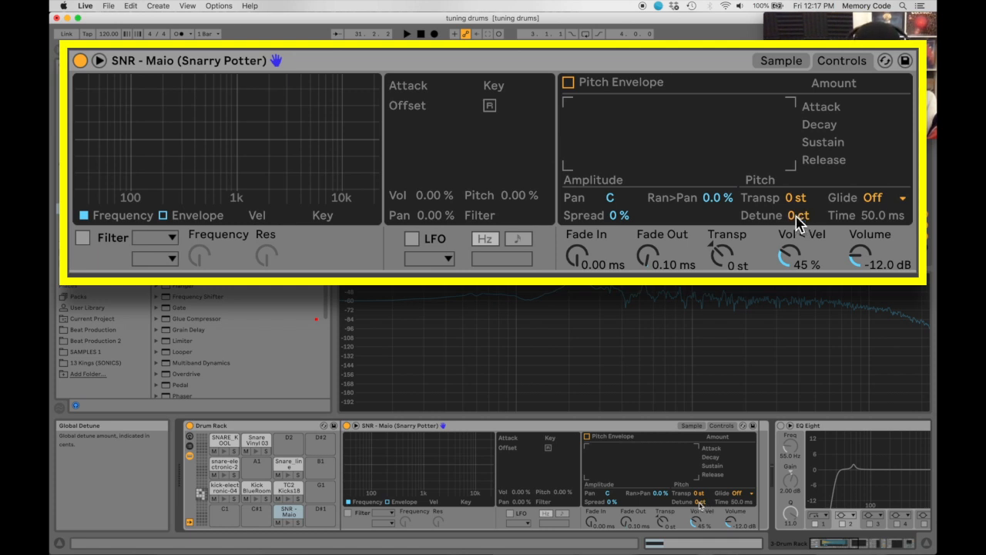
{"action": "type", "text": "30"}
{"action": "key", "text": "Return"}
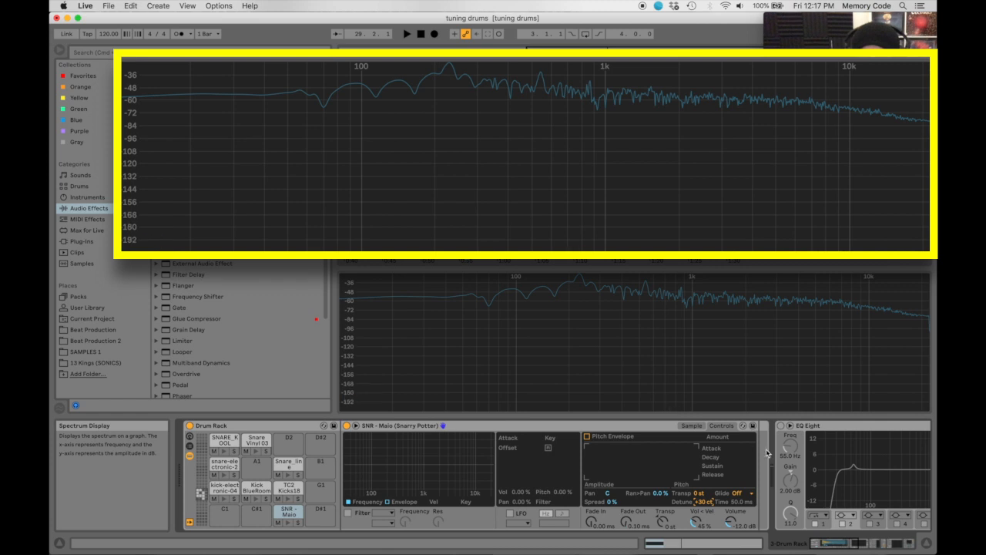
Step: Turn on EQ Eight for the SNR - Maio snare and set band 2's frequency to 235 Hz
{"action": "left_click", "coordinate": [782, 427]}
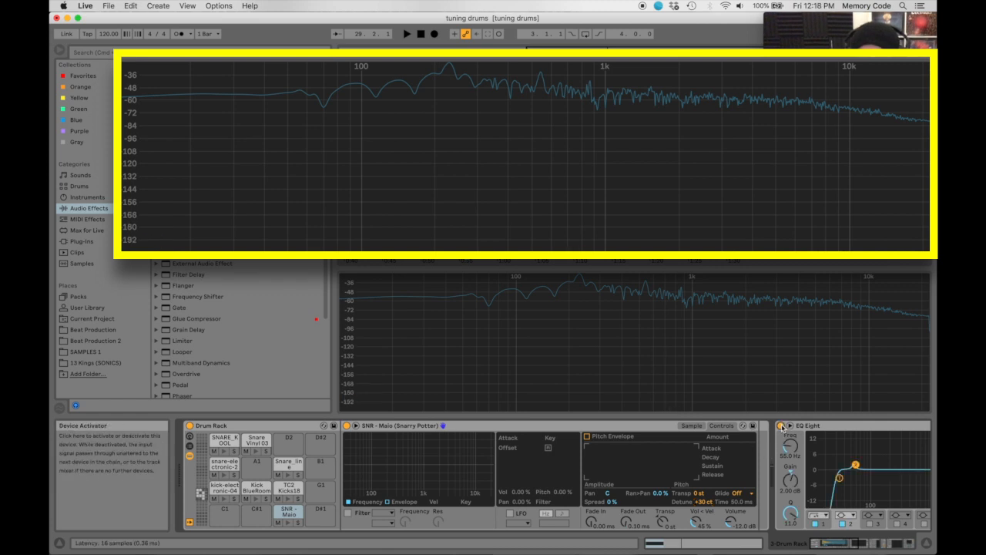
{"action": "left_click", "coordinate": [857, 468]}
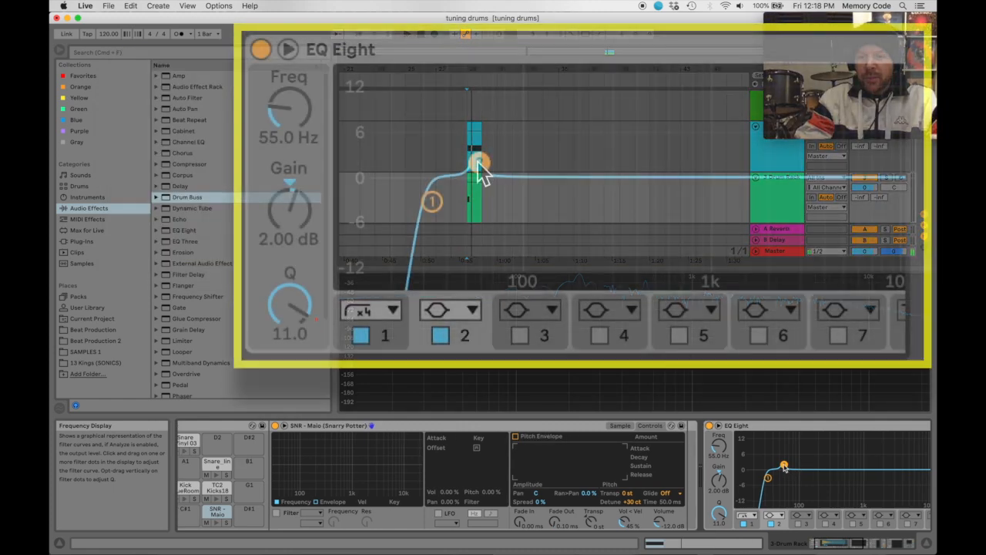
{"action": "type", "text": "235"}
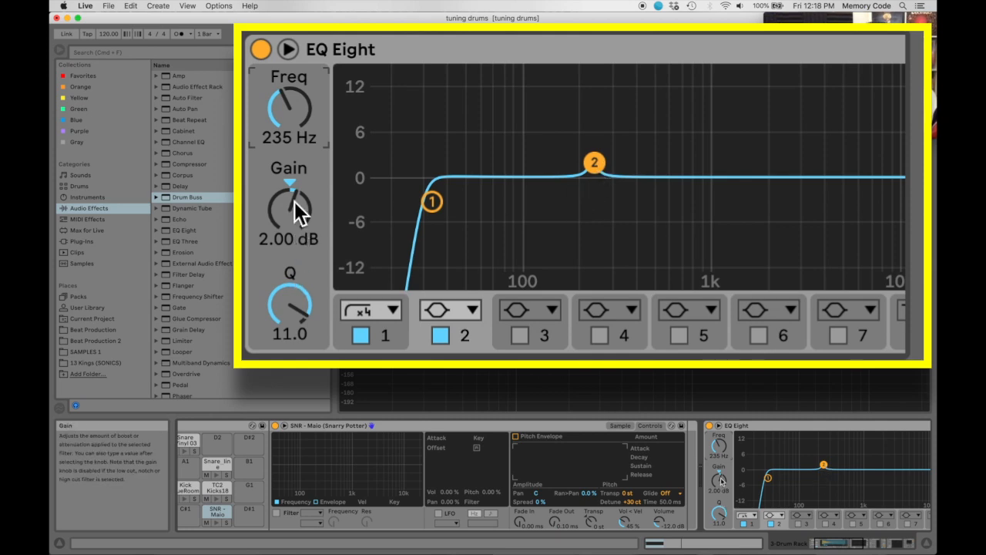
Step: Audition the snare with EQ band 2 exaggerated to 15 dB, and set the gain back to 2 dB
{"action": "left_click_drag", "start_coordinate": [290, 201], "coordinate": [289, 154]}
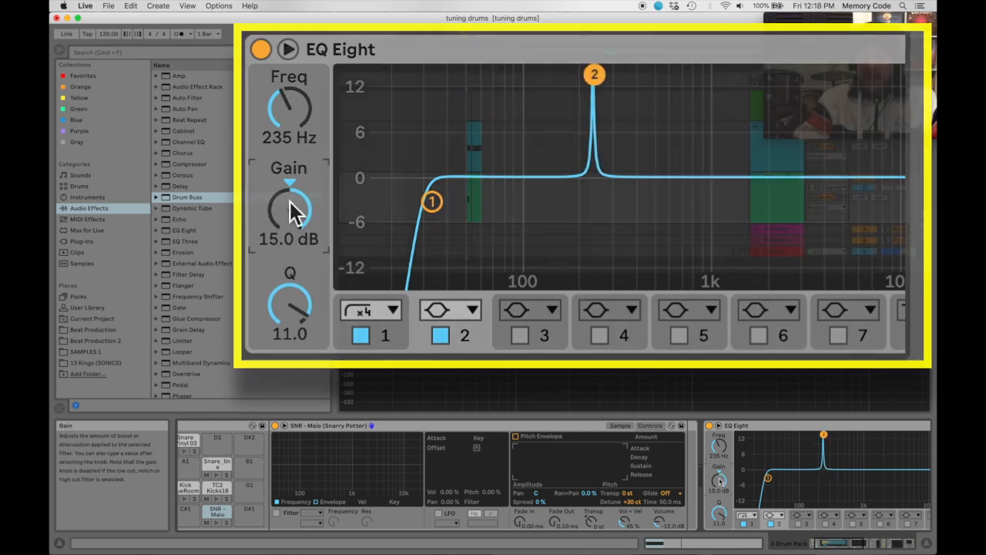
{"action": "key", "text": "space"}
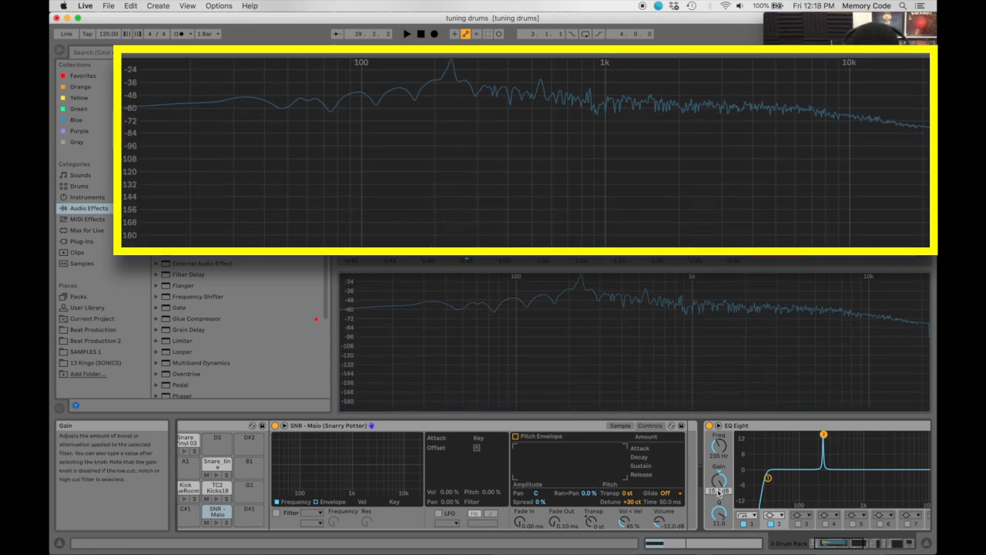
{"action": "type", "text": "2"}
{"action": "key", "text": "Return"}
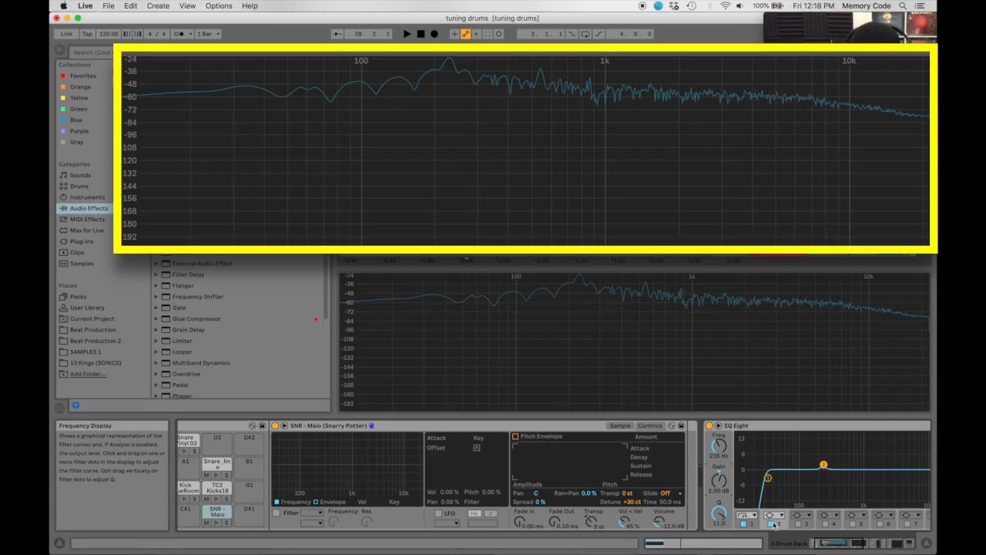
Step: Transpose the SNR - Maio sample by -3 semitones with EQ band 2 switched off, and play it to read its Spectrum peak
{"action": "left_click", "coordinate": [773, 524]}
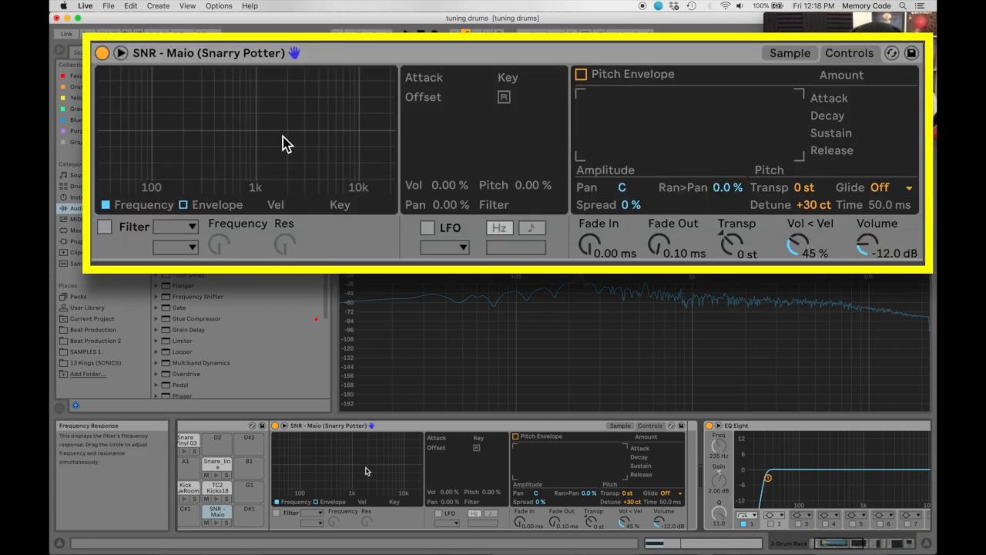
{"action": "left_click", "coordinate": [621, 426]}
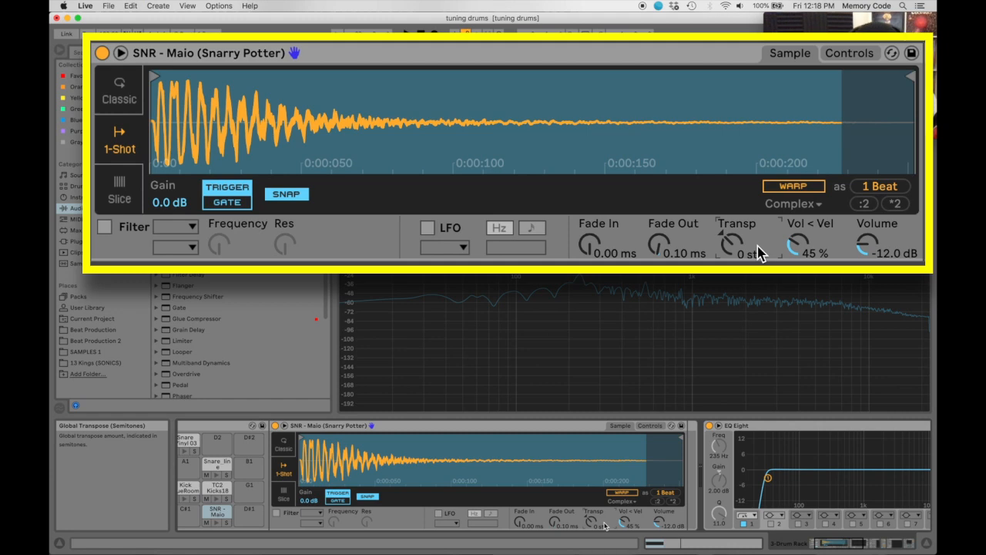
{"action": "scroll", "coordinate": [732, 245], "scroll_direction": "down", "scroll_amount": 2}
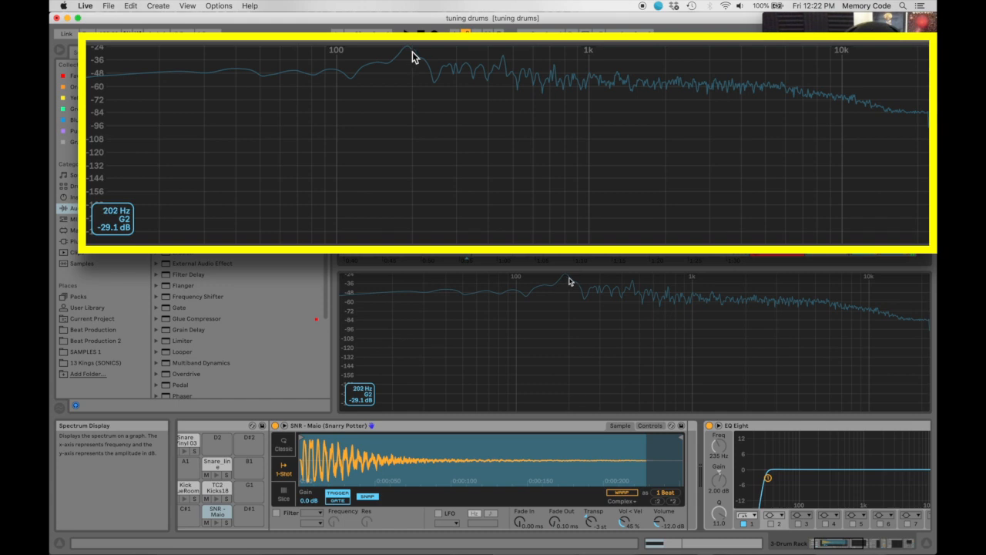
{"action": "key", "text": "space"}
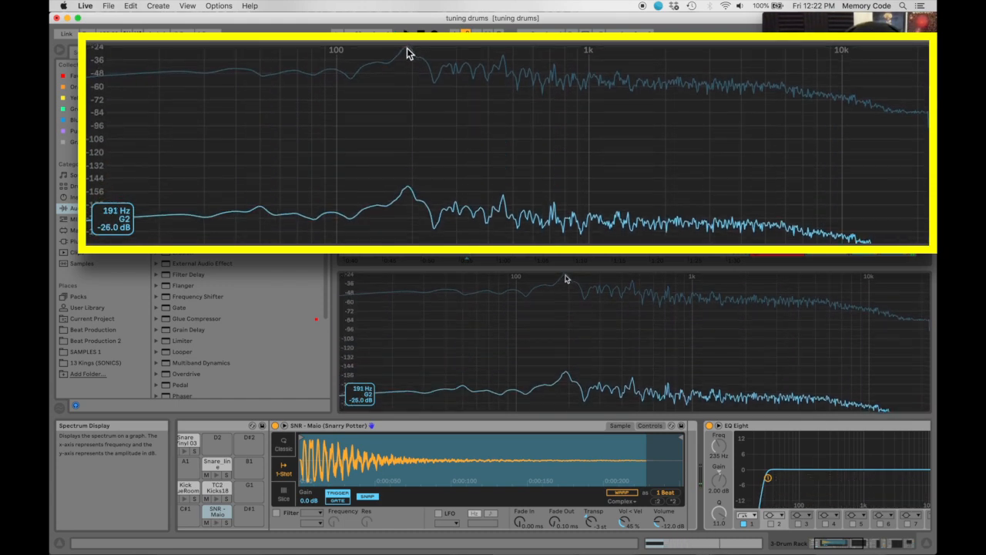
{"action": "key", "text": "space"}
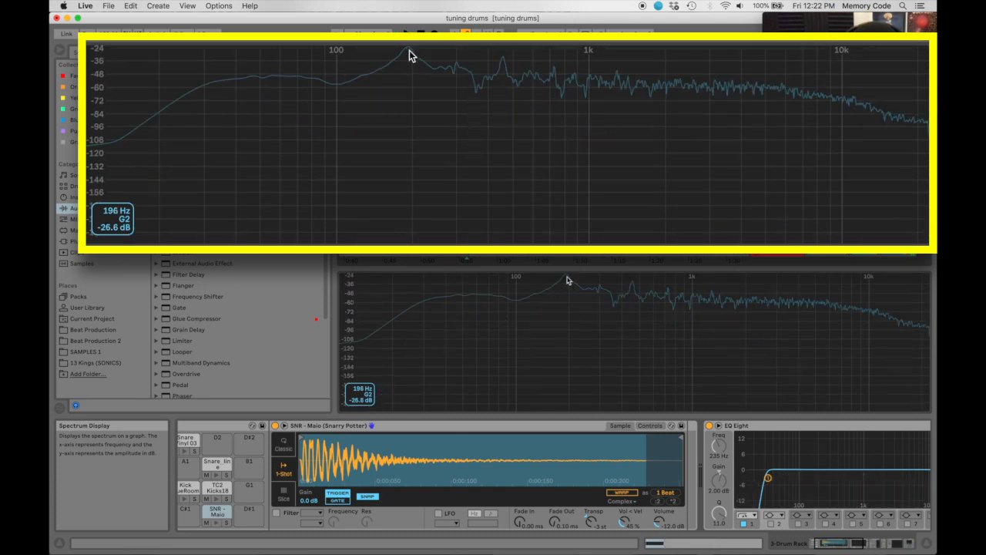
Step: Turn EQ Eight band 2 back on and set its frequency to 195 Hz
{"action": "double_click", "coordinate": [824, 467]}
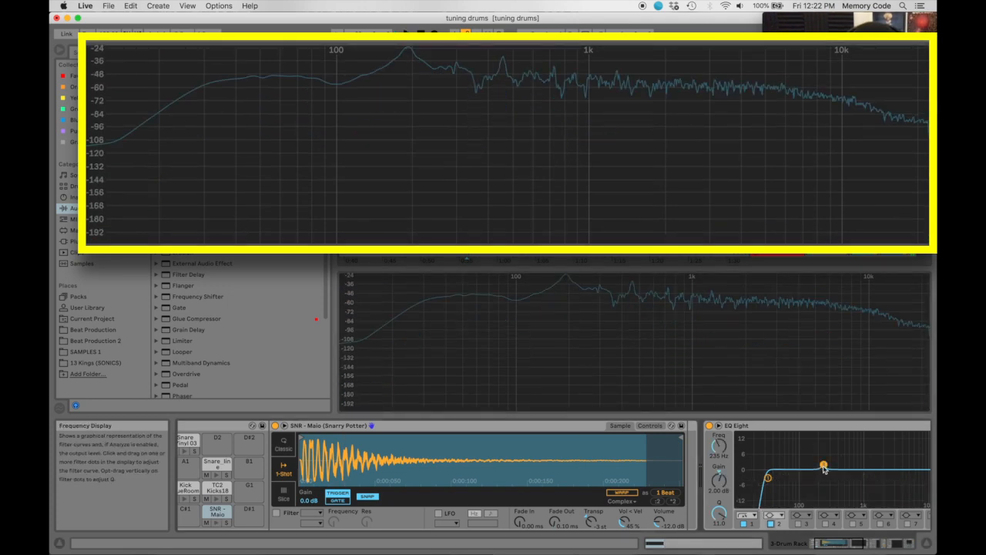
{"action": "left_click", "coordinate": [720, 458]}
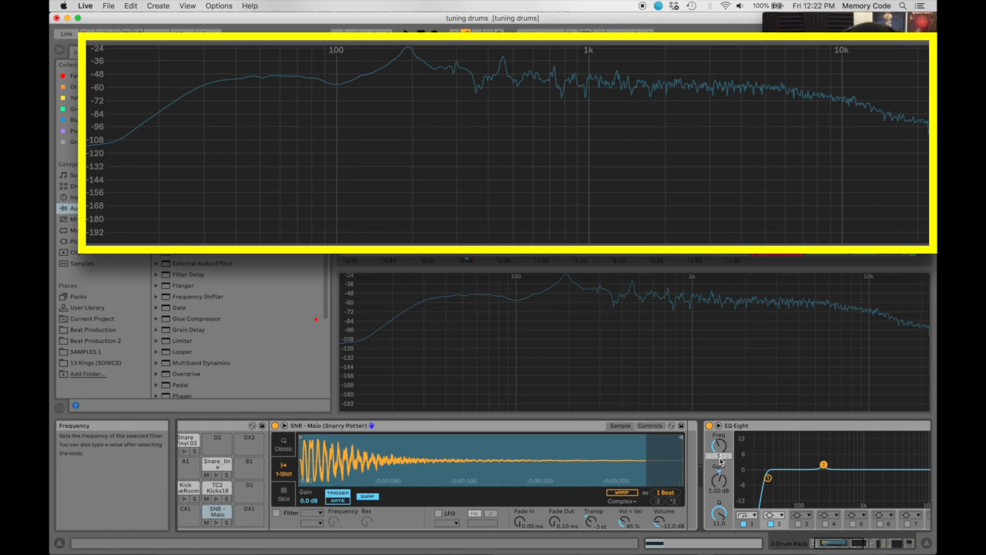
{"action": "type", "text": "185"}
{"action": "key", "text": "Return"}
Step: Try band 2 at a 15 dB boost, examine the snare's peak in the Spectrum display, and restore the gain to 2 dB
{"action": "left_click_drag", "start_coordinate": [818, 465], "coordinate": [818, 435]}
{"action": "mouse_move", "coordinate": [414, 66]}
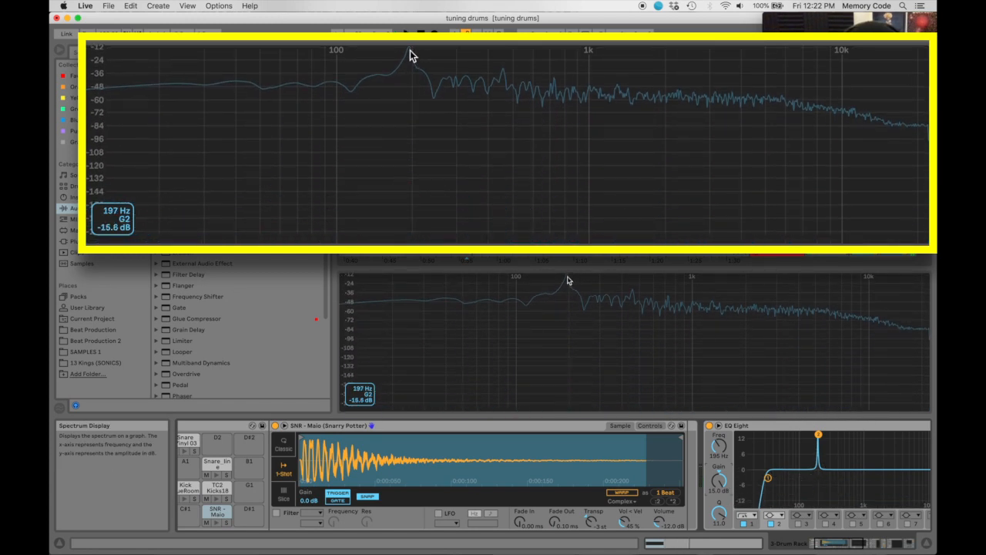
{"action": "left_click", "coordinate": [719, 493]}
{"action": "type", "text": "2"}
{"action": "key", "text": "Return"}
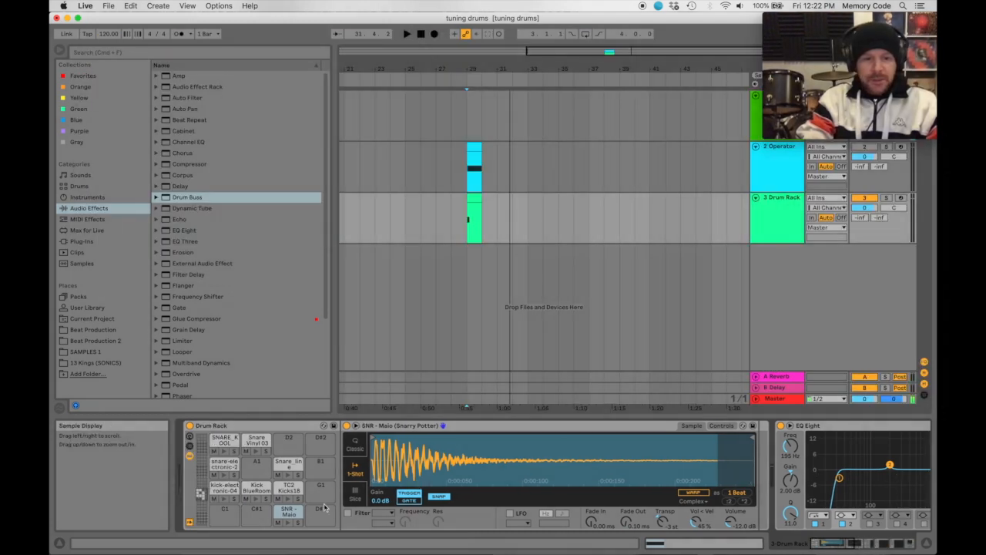
Step: Move the SNR - Maio snare to pad A1 and the Snare_line snare to pad D1, and start playback
{"action": "left_click_drag", "start_coordinate": [286, 515], "coordinate": [255, 464]}
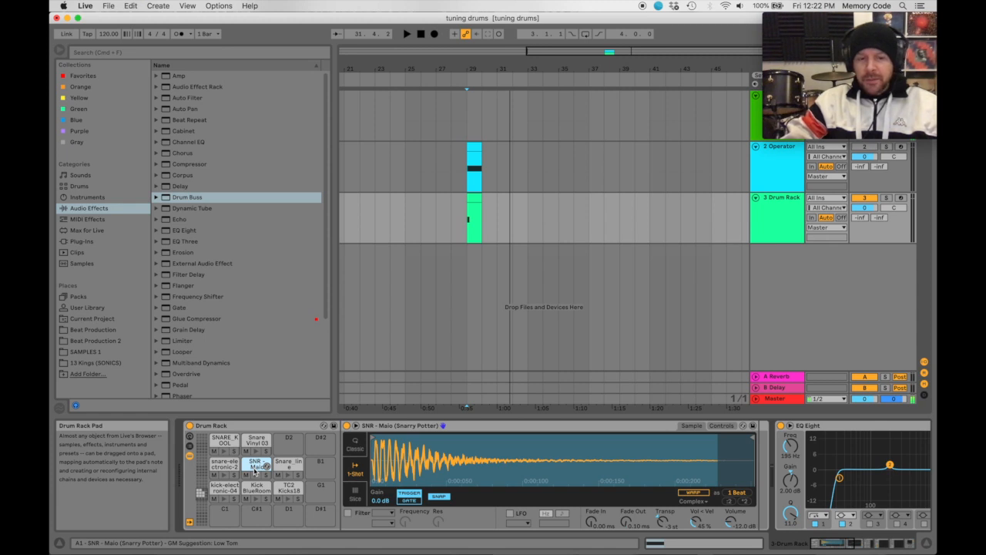
{"action": "left_click_drag", "start_coordinate": [288, 464], "coordinate": [288, 514]}
{"action": "key", "text": "space"}
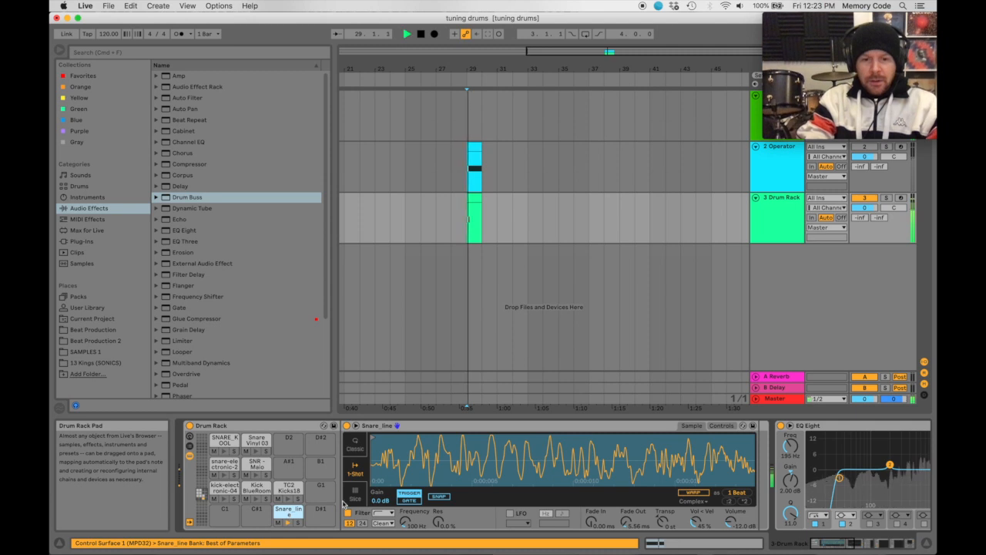
Step: Show the whole Snare_line waveform in Simpler and adjust the sample's end point while auditioning it
{"action": "left_click_drag", "start_coordinate": [539, 470], "coordinate": [541, 443]}
{"action": "key", "text": "space"}
{"action": "mouse_move", "coordinate": [541, 444]}
{"action": "left_mouse_down"}
{"action": "mouse_move", "coordinate": [672, 441]}
{"action": "mouse_move", "coordinate": [616, 439]}
{"action": "left_mouse_up"}
{"action": "key", "text": "space"}
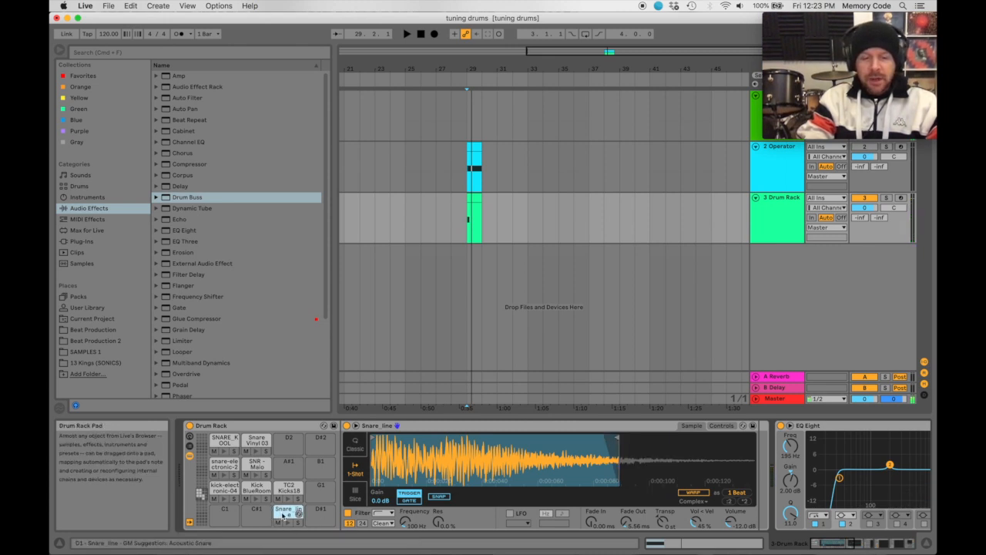
Step: Turn off EQ Eight band 2 and show the enlarged Spectrum display for the Snare_line pad
{"action": "scroll", "coordinate": [462, 478], "scroll_direction": "right", "scroll_amount": 5}
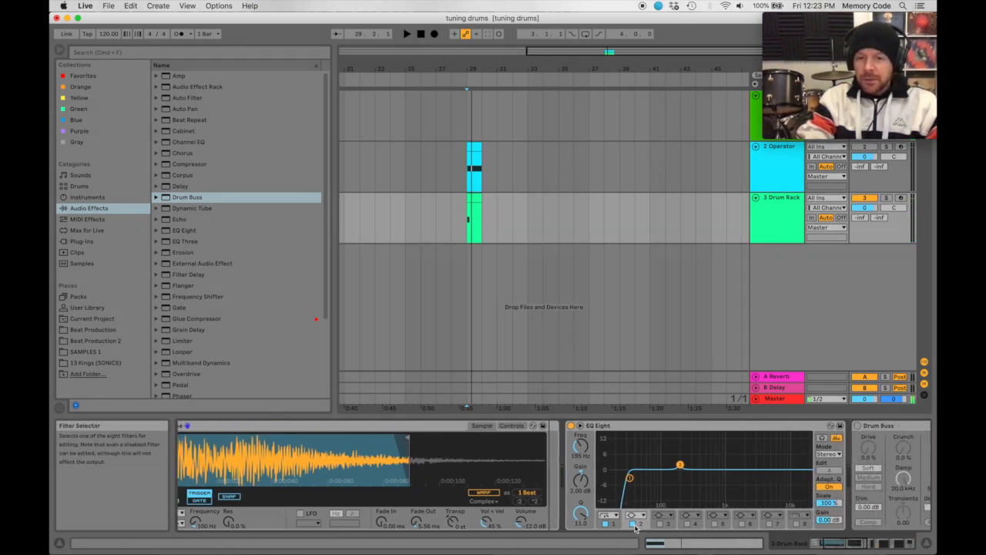
{"action": "scroll", "coordinate": [637, 528], "scroll_direction": "right", "scroll_amount": 5}
{"action": "double_click", "coordinate": [650, 495]}
{"action": "scroll", "coordinate": [650, 493], "scroll_direction": "left", "scroll_amount": 5}
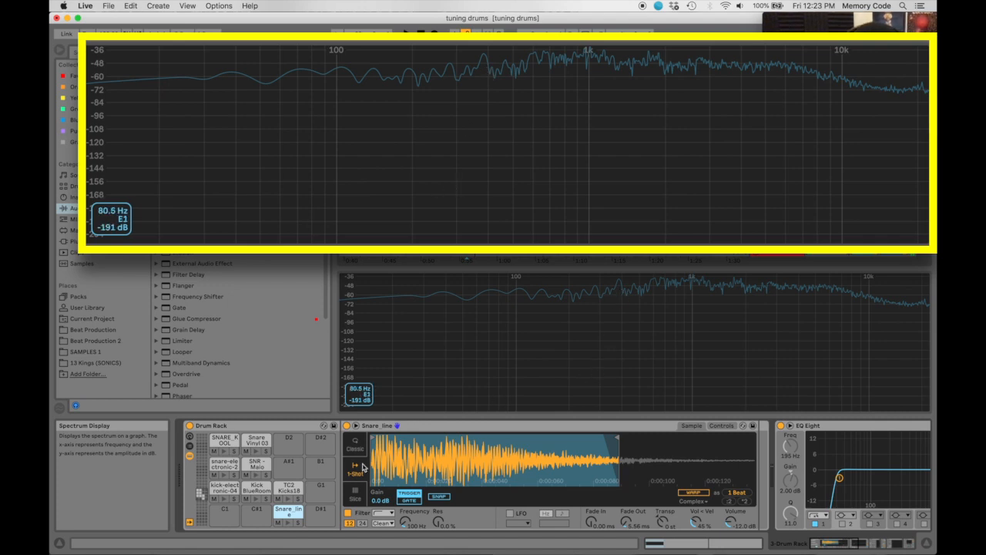
{"action": "left_click", "coordinate": [289, 516]}
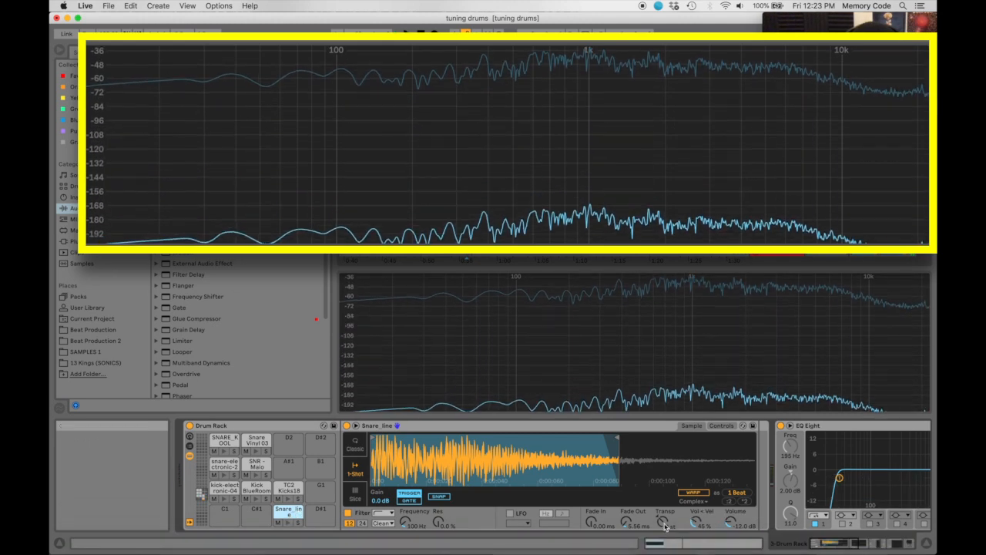